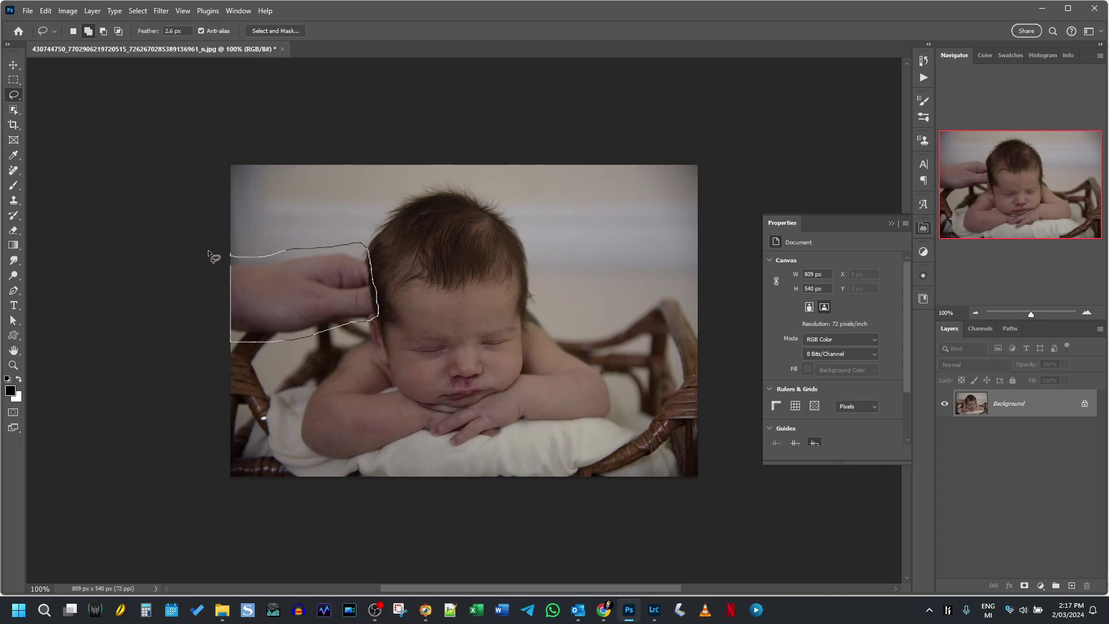
Lasso the adult hand beside the baby's head, remove it with Generative Fill using no prompt, and stamp all visible layers into a new layer.
drag(206, 256, 208, 258)
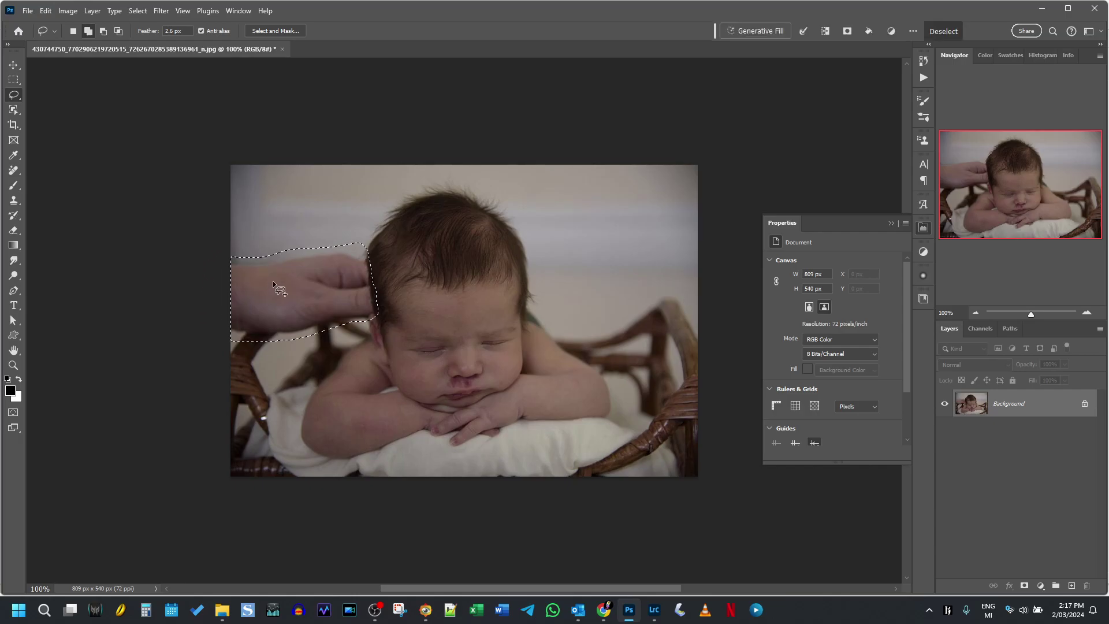
right_click(280, 286)
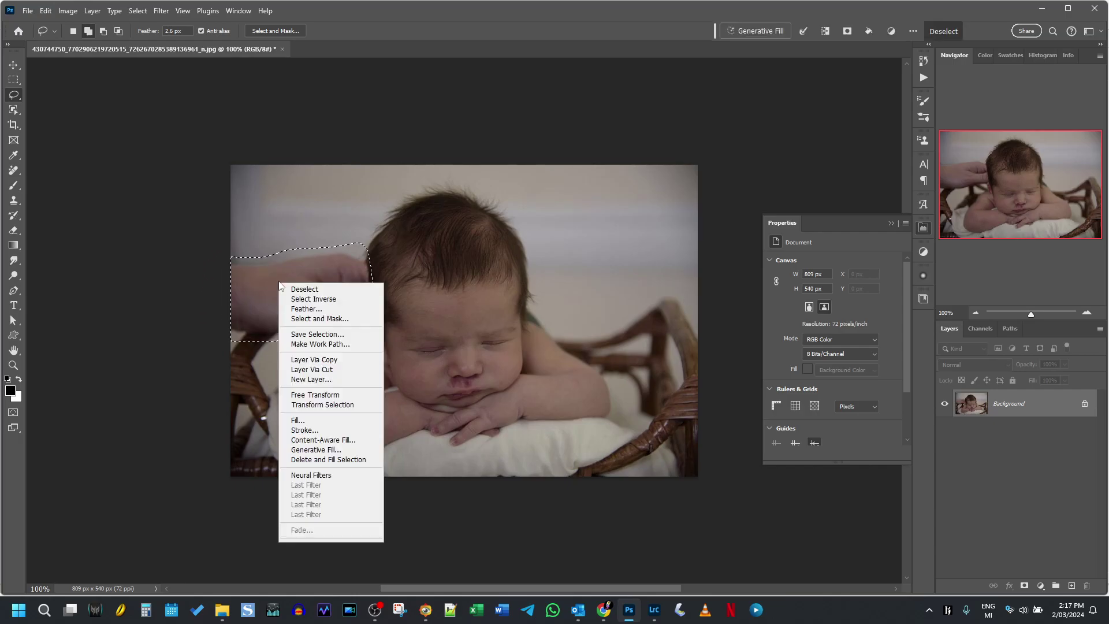
click(316, 449)
click(587, 243)
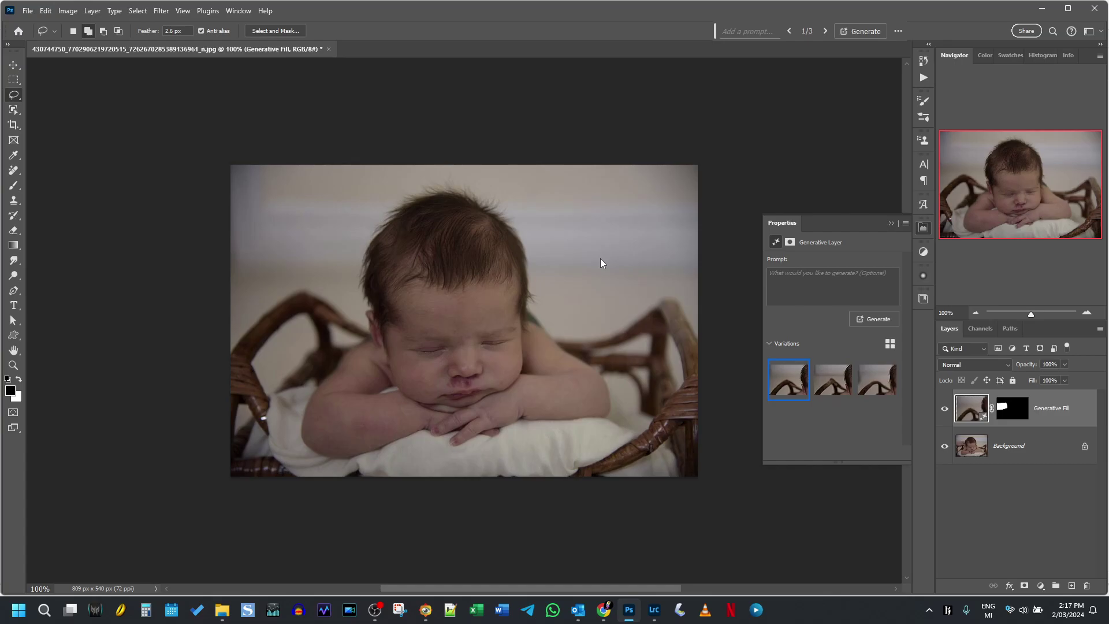
mouse_move(883, 374)
key(ctrl+shift+alt+e)
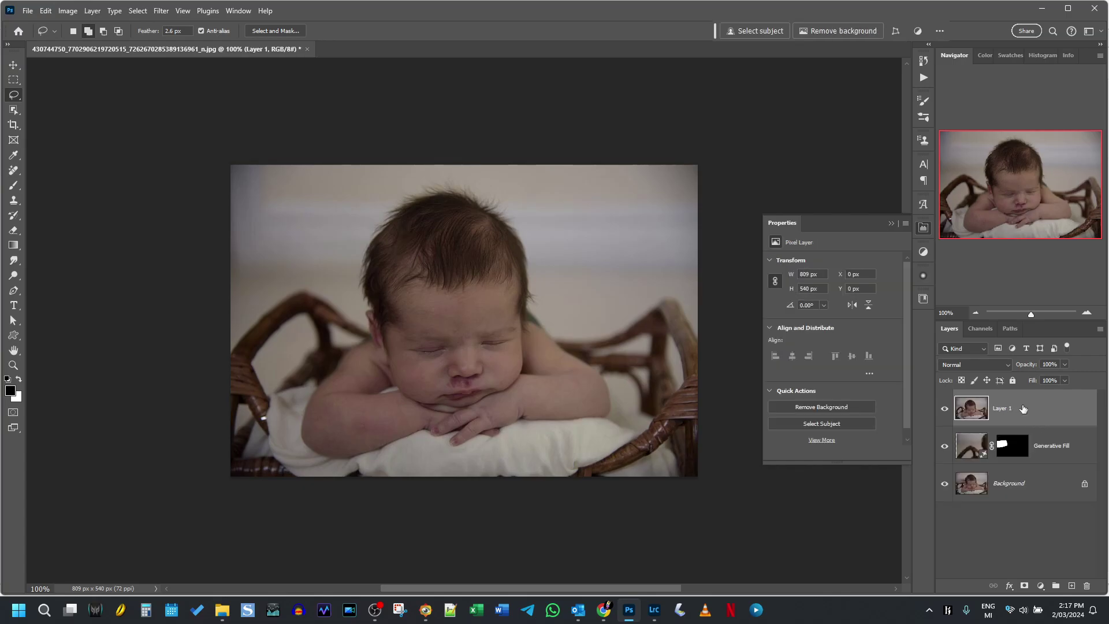
Switch to Chrome, close the Facebook event page, and open the Photoshop and Lightroom group separately to view the post requesting the hand removal.
click(608, 615)
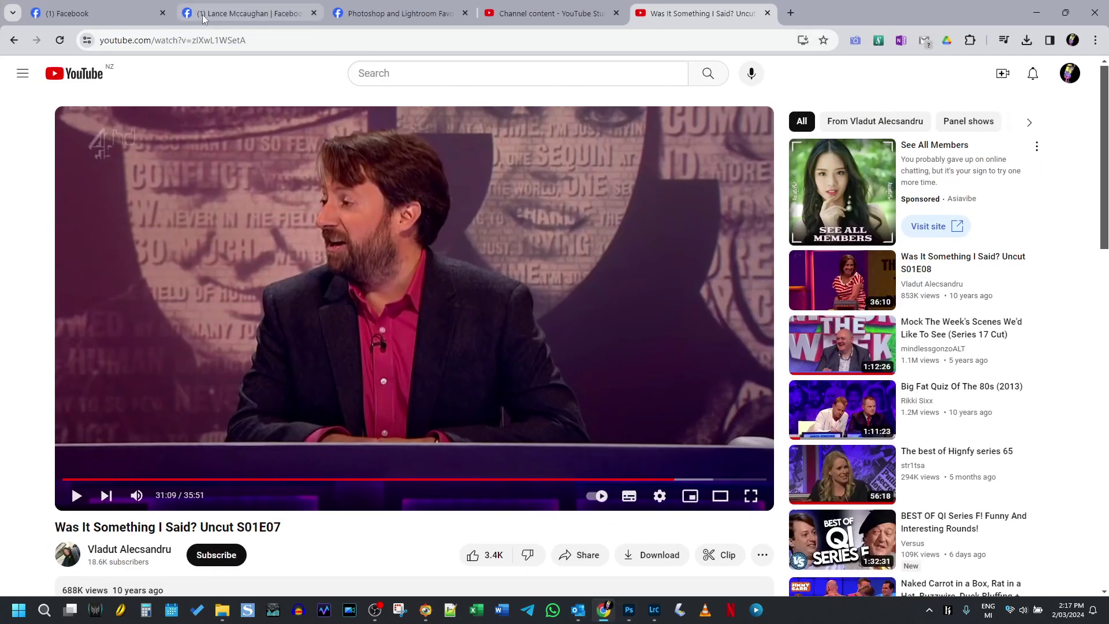
click(205, 14)
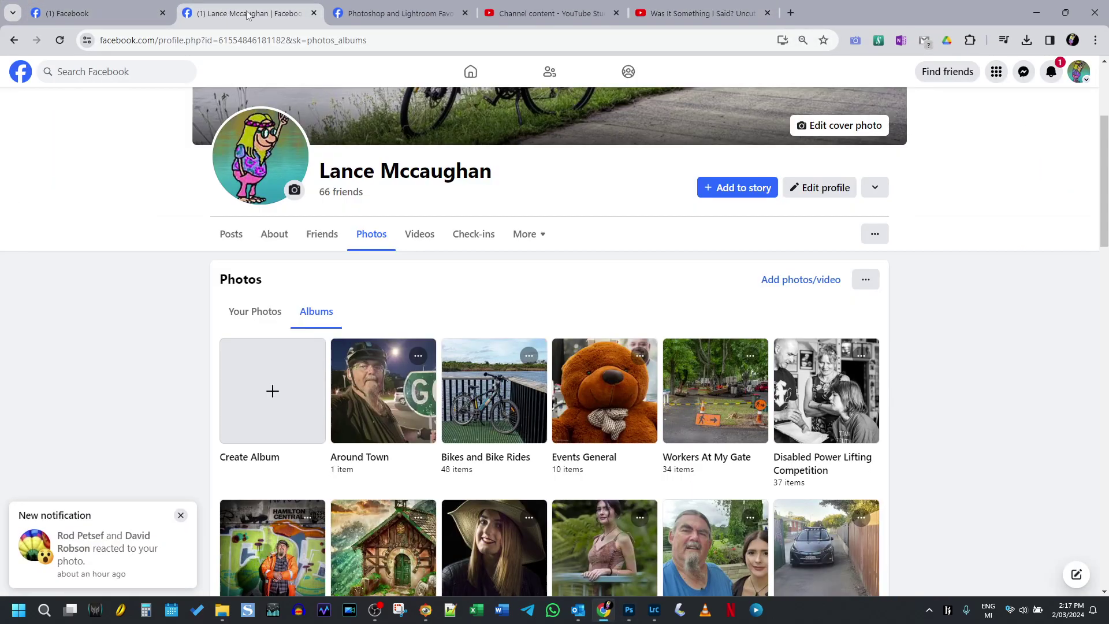
click(364, 15)
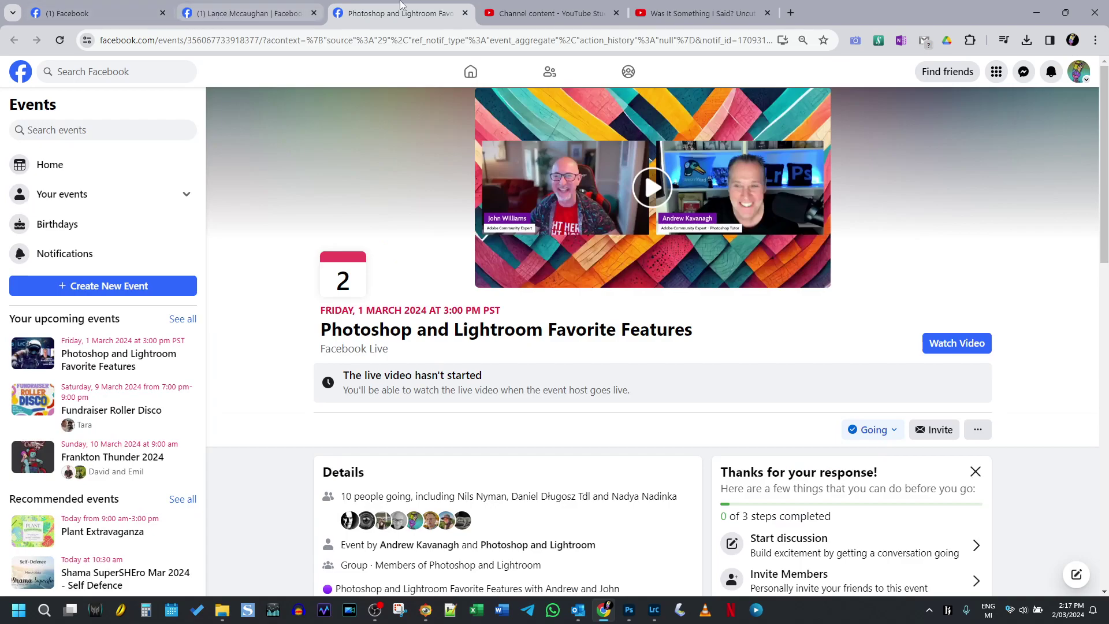
click(465, 12)
click(125, 16)
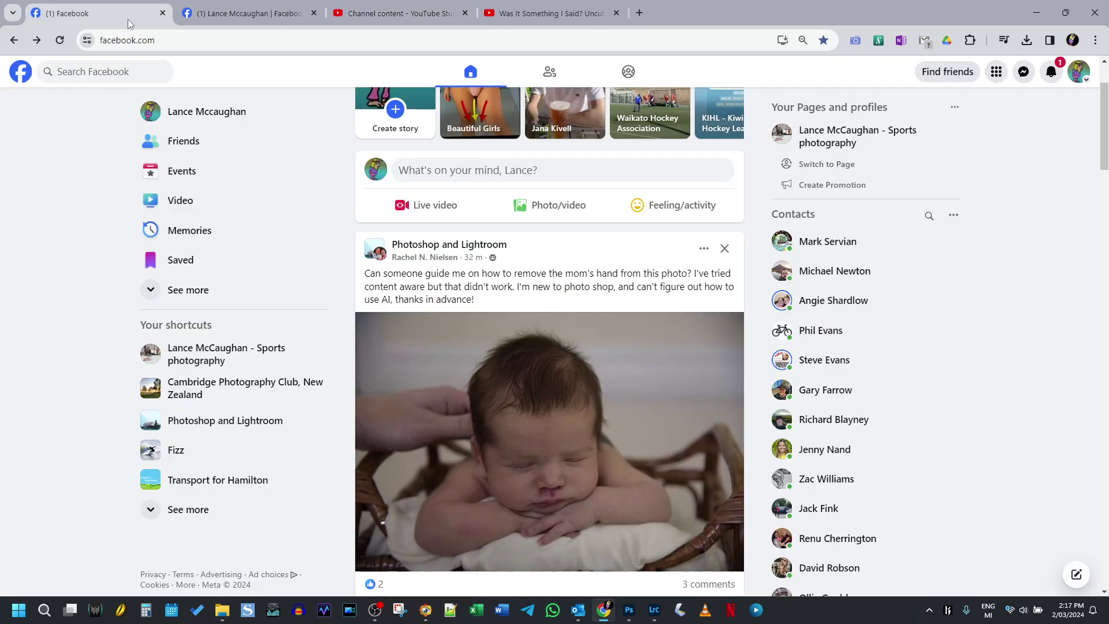
right_click(428, 245)
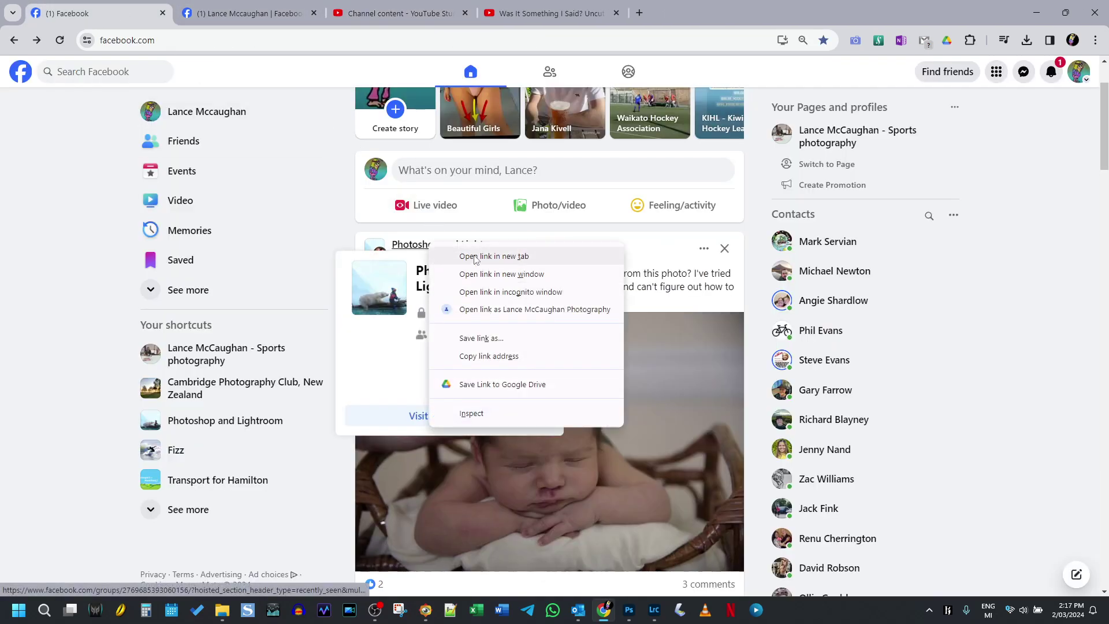
click(445, 255)
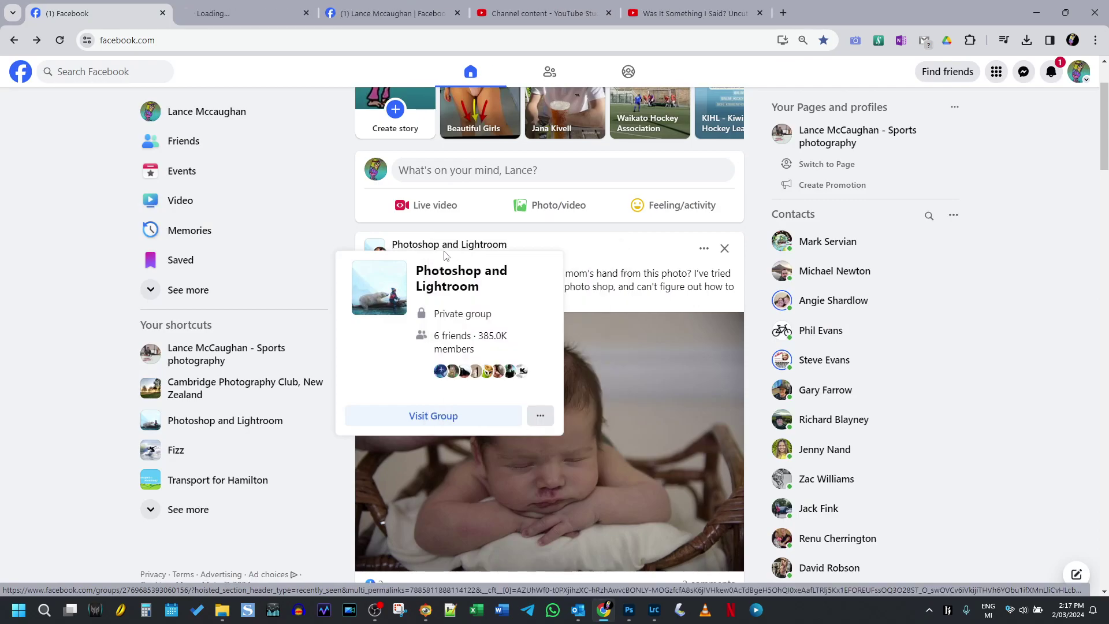
click(241, 16)
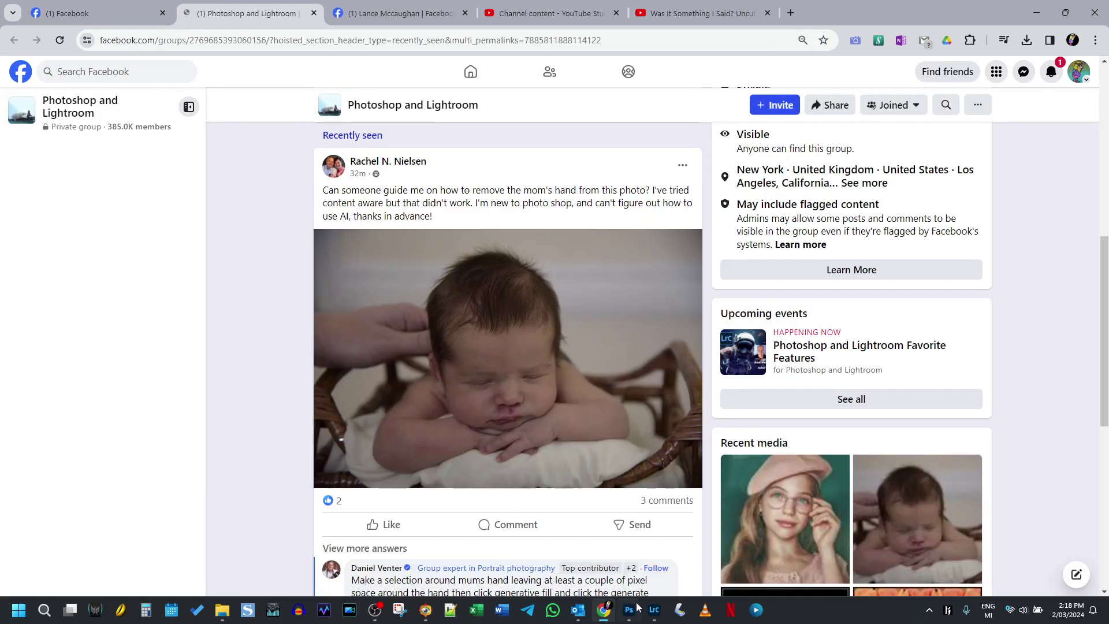
Switch back to Photoshop and use the Camera Raw Filter on the merged layer with exposure +1.45, highlights -60 and shadows -57.
click(631, 612)
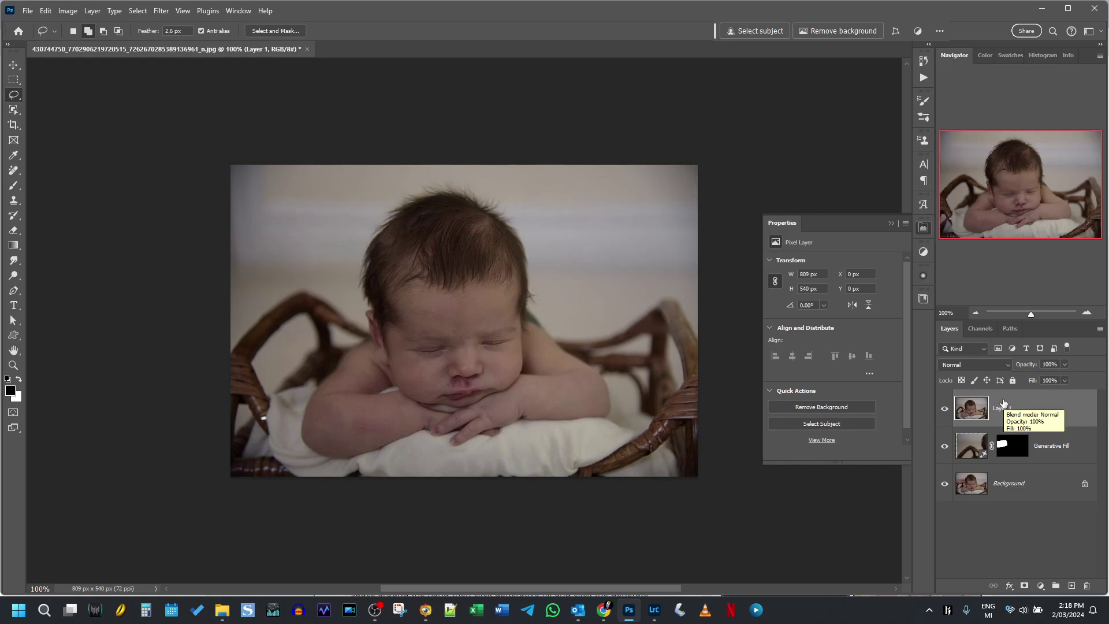
click(159, 13)
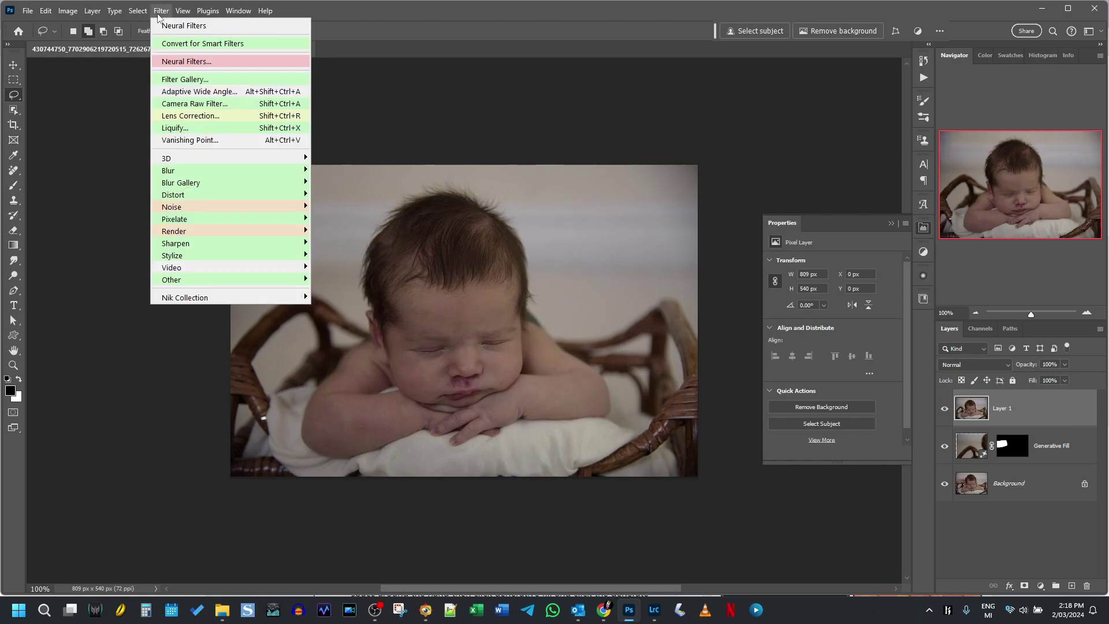
mouse_move(208, 199)
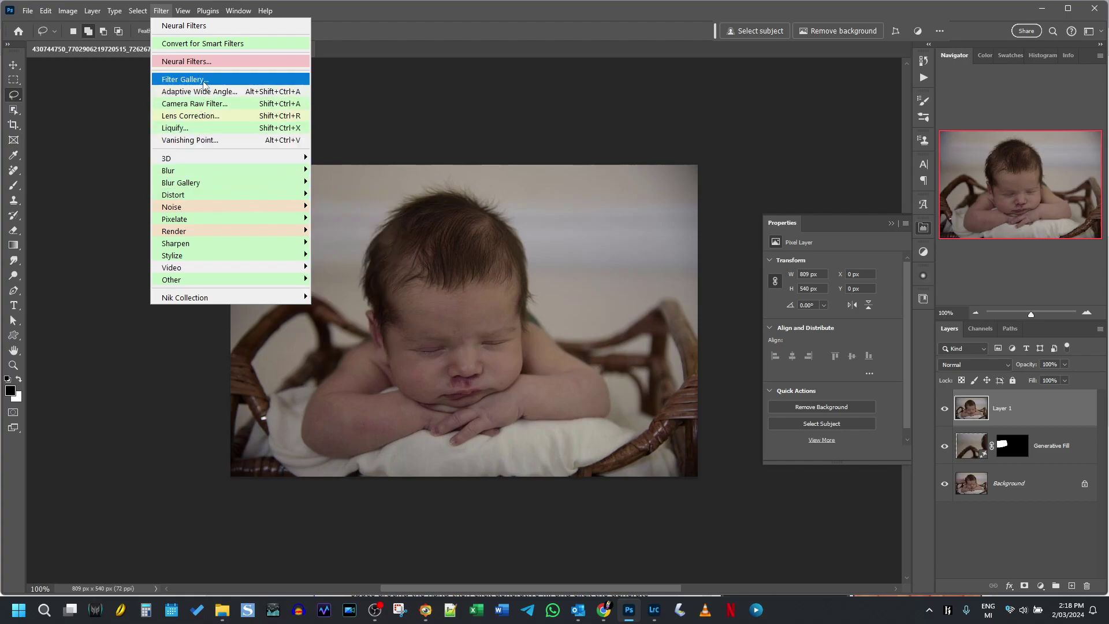
click(201, 116)
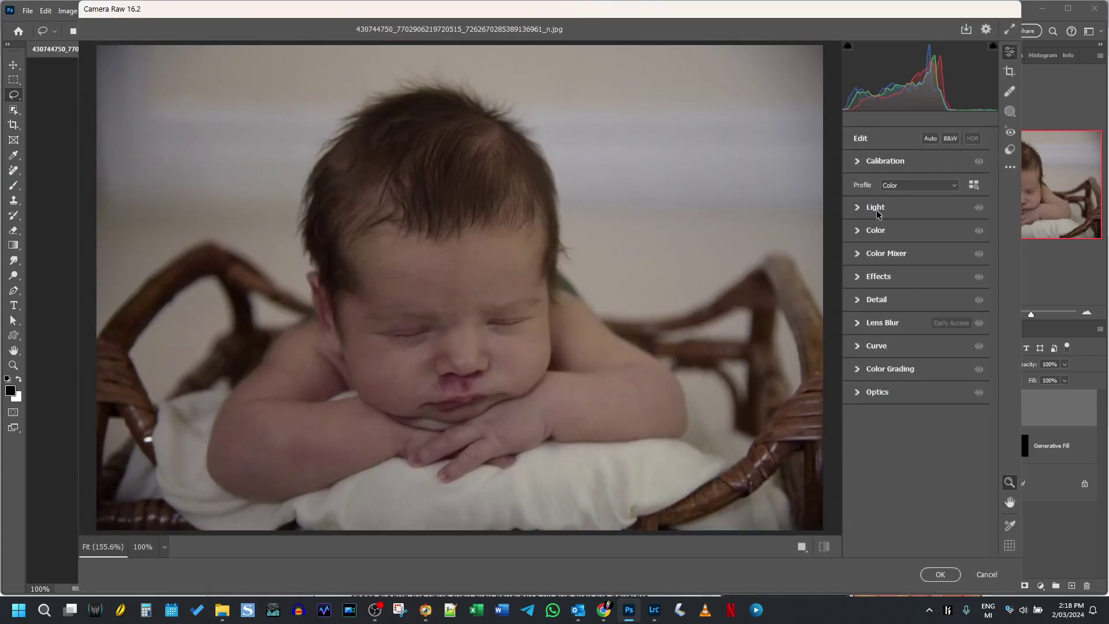
click(876, 213)
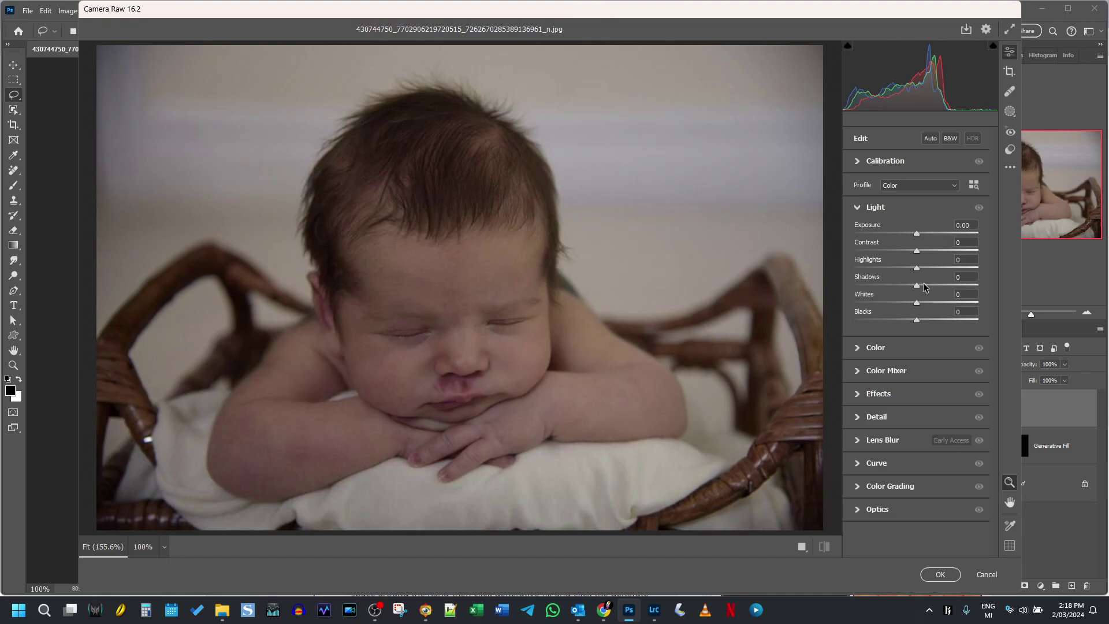
drag(919, 287, 950, 289)
drag(919, 235, 934, 233)
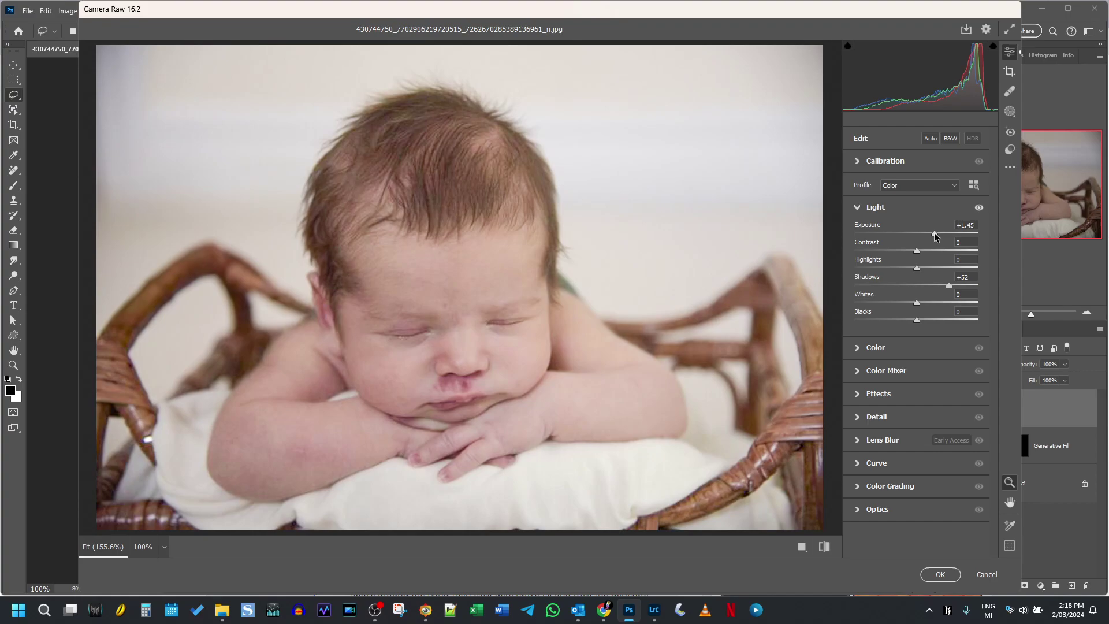
drag(918, 267, 881, 269)
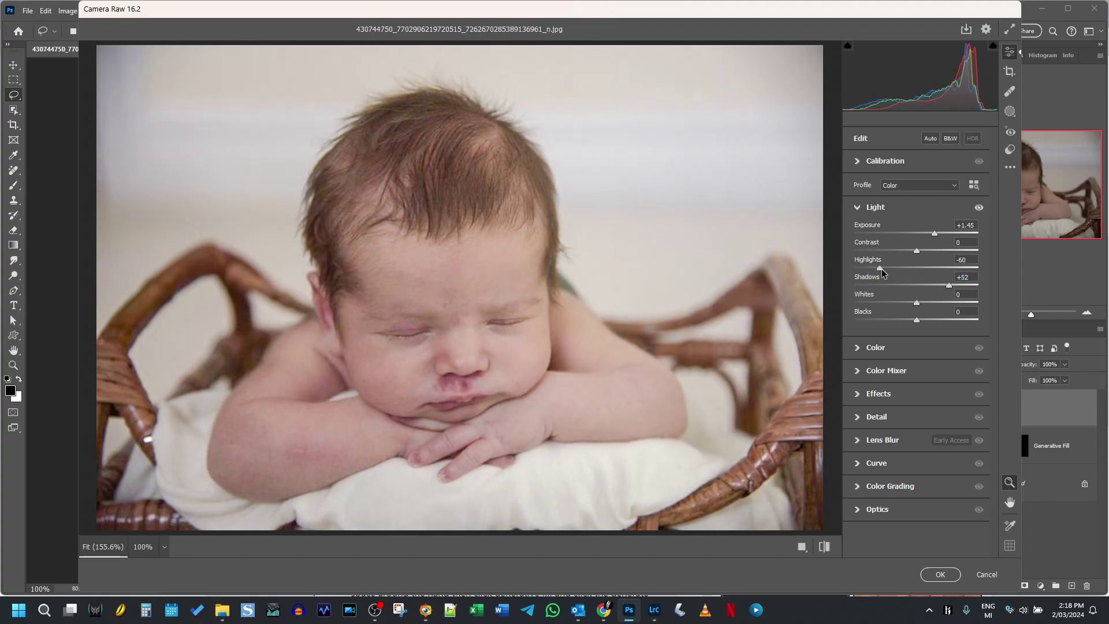
drag(950, 286, 882, 307)
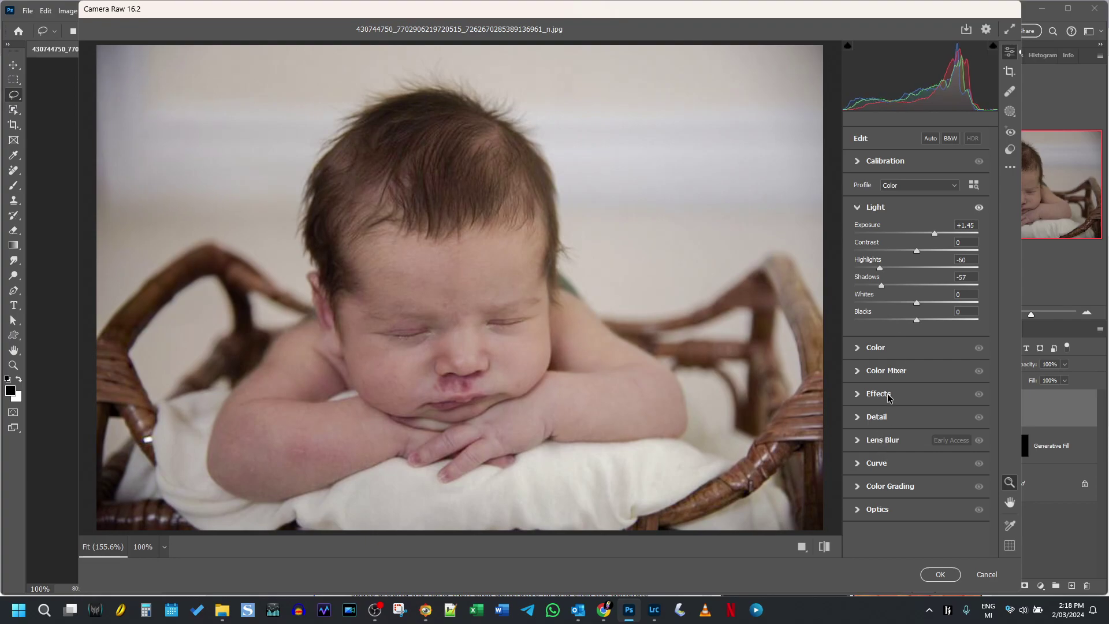
Set the photo's saturation to +11 and temperature to +1, and fine-tune the tint.
click(860, 348)
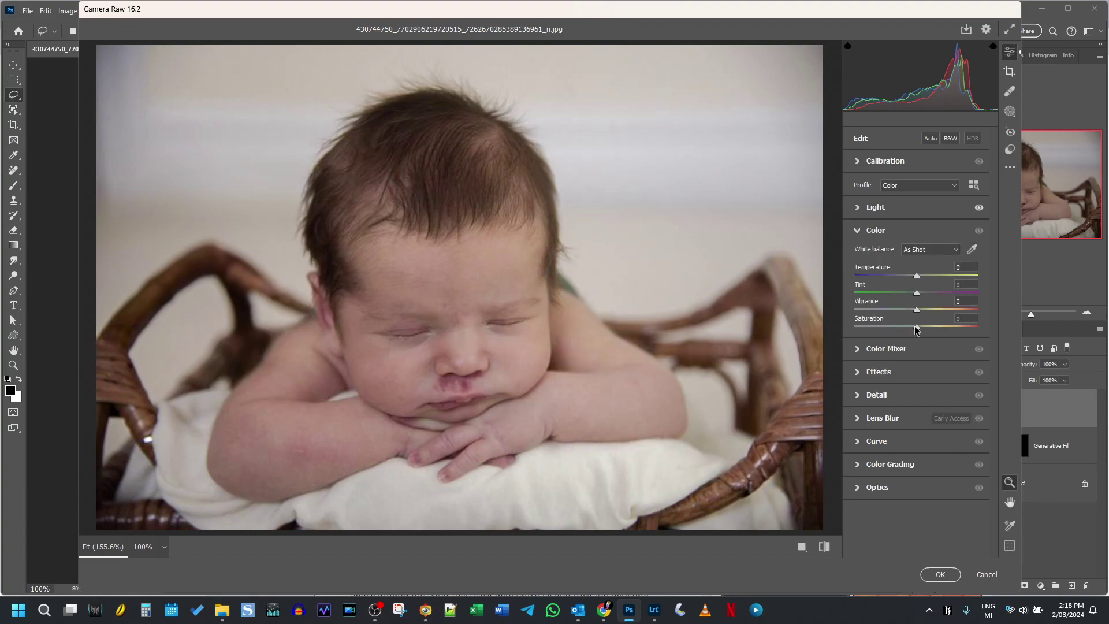
mouse_move(916, 330)
mouse_down()
mouse_move(934, 333)
mouse_move(923, 337)
mouse_up()
drag(918, 277, 919, 279)
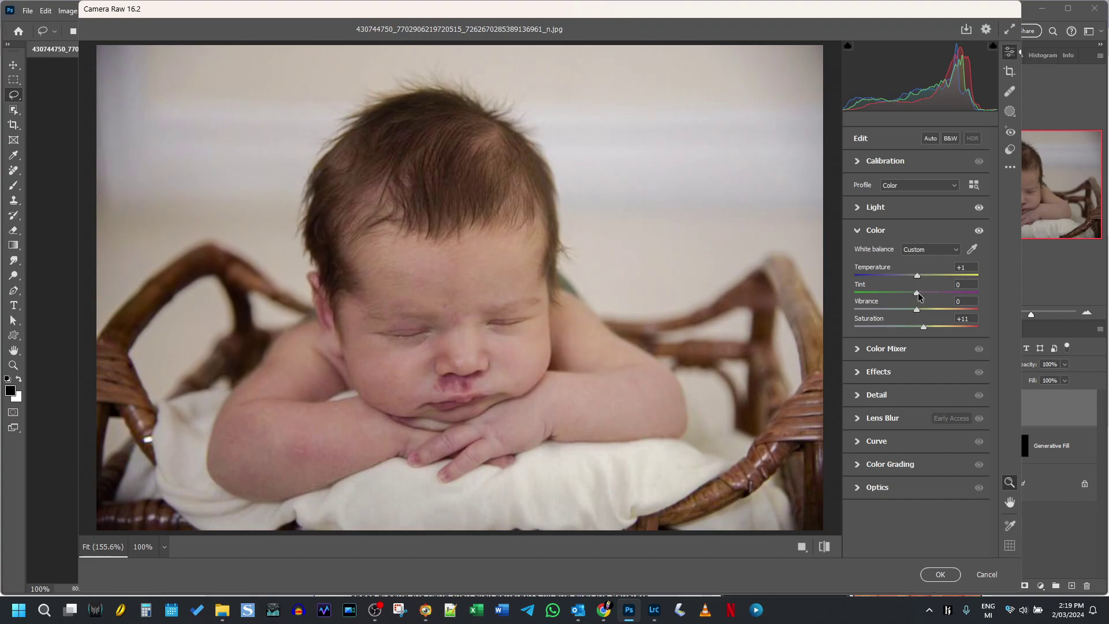
mouse_move(918, 297)
mouse_down()
mouse_move(905, 297)
mouse_move(928, 296)
mouse_move(917, 298)
mouse_up()
Add a vignette of -56 with midpoint 40 and feather 100, and apply the Camera Raw adjustments.
click(865, 372)
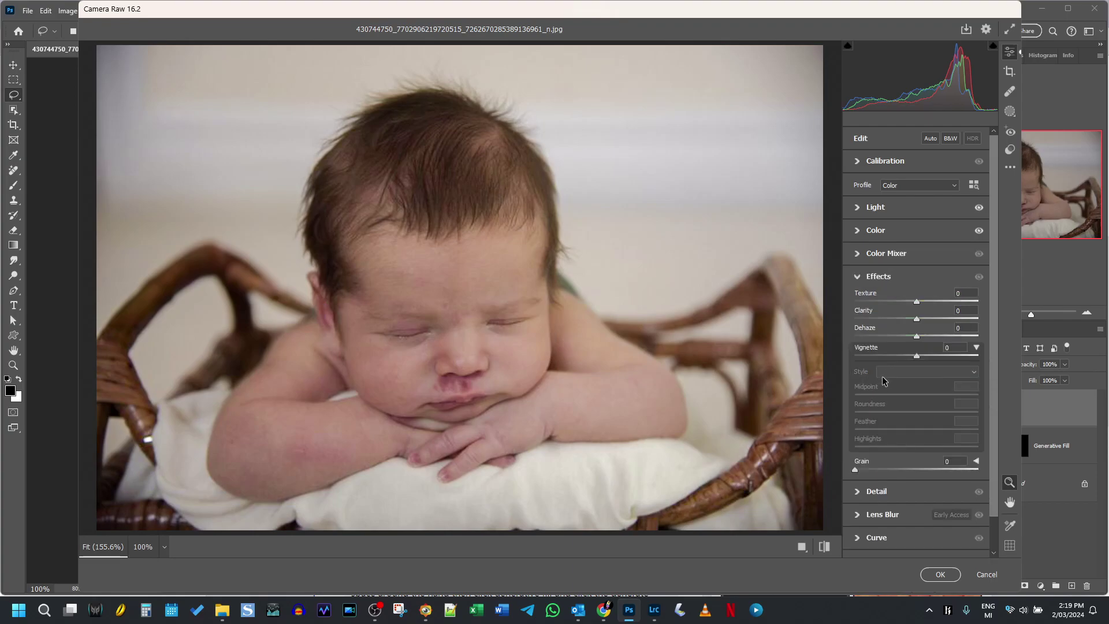
click(904, 357)
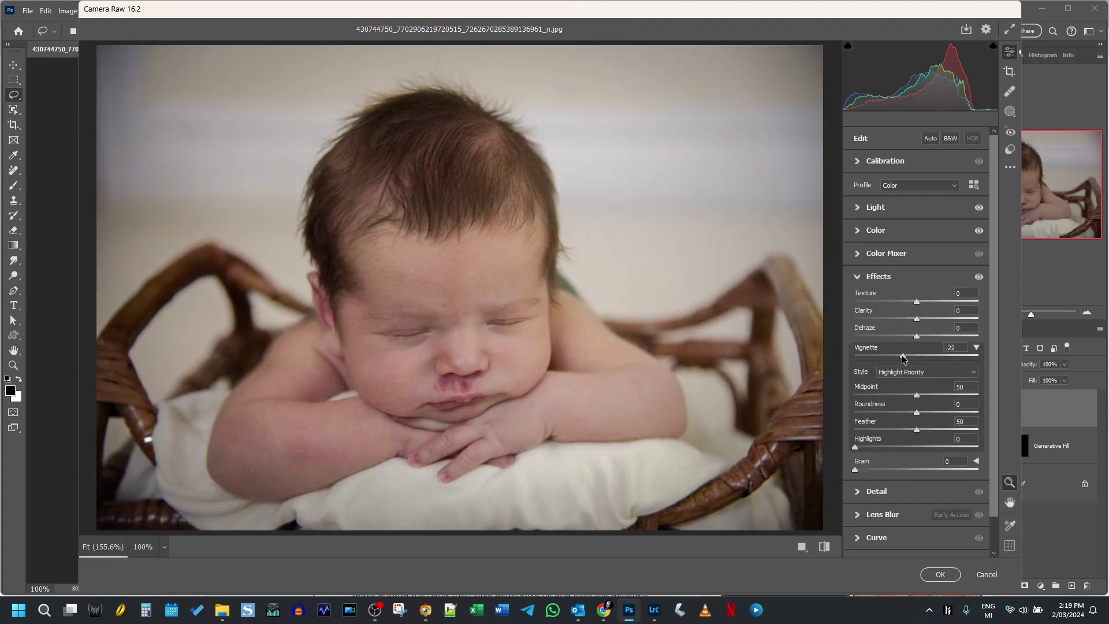
drag(904, 358, 882, 358)
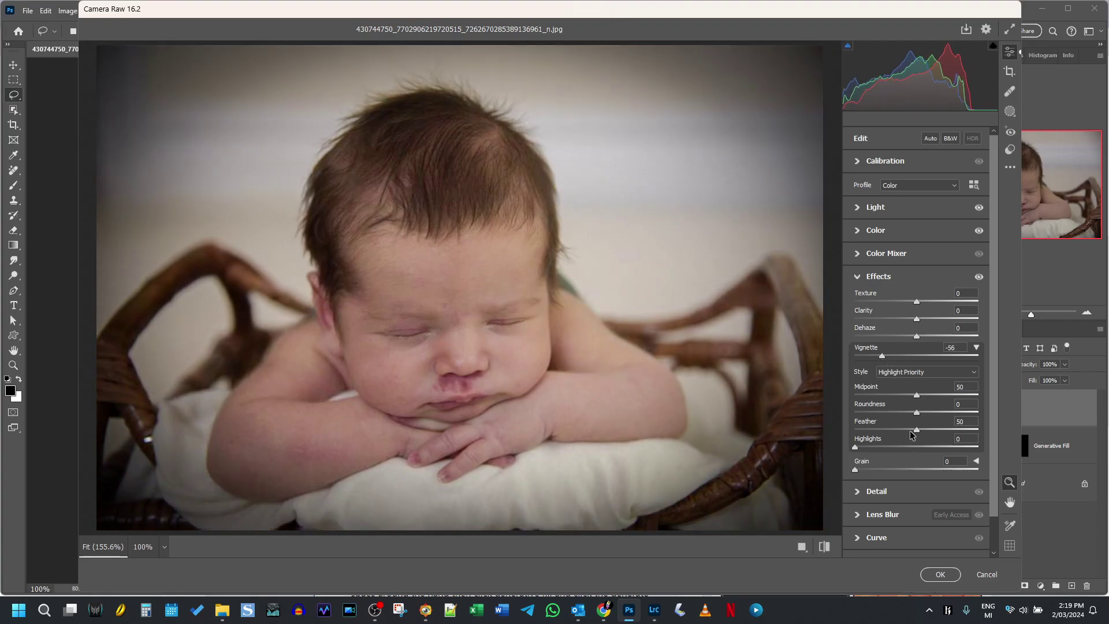
drag(914, 430, 993, 433)
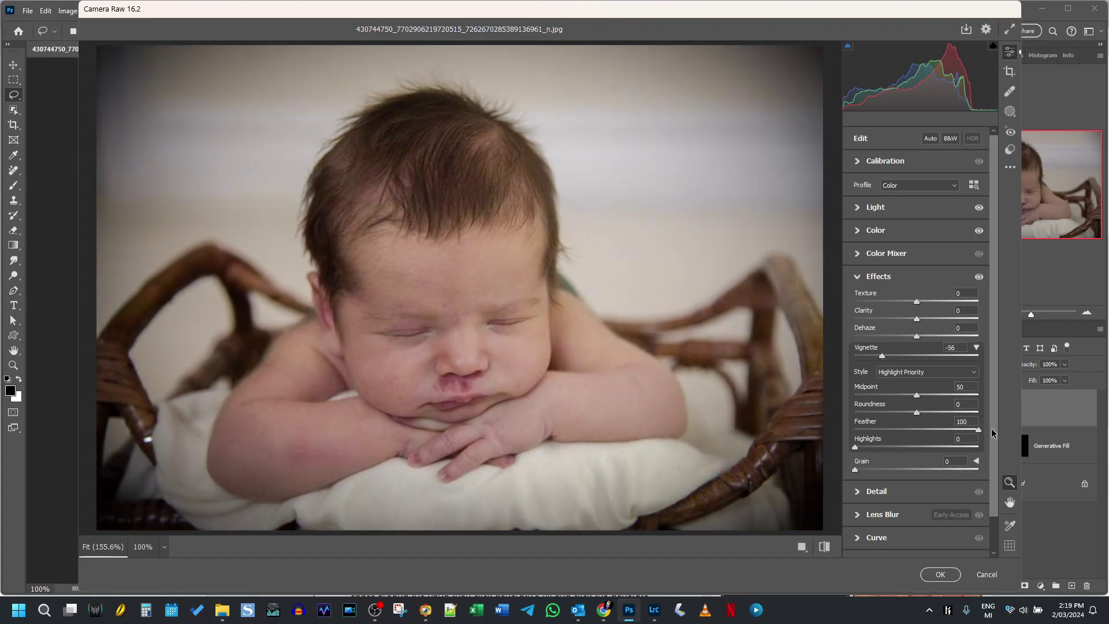
drag(915, 398, 903, 399)
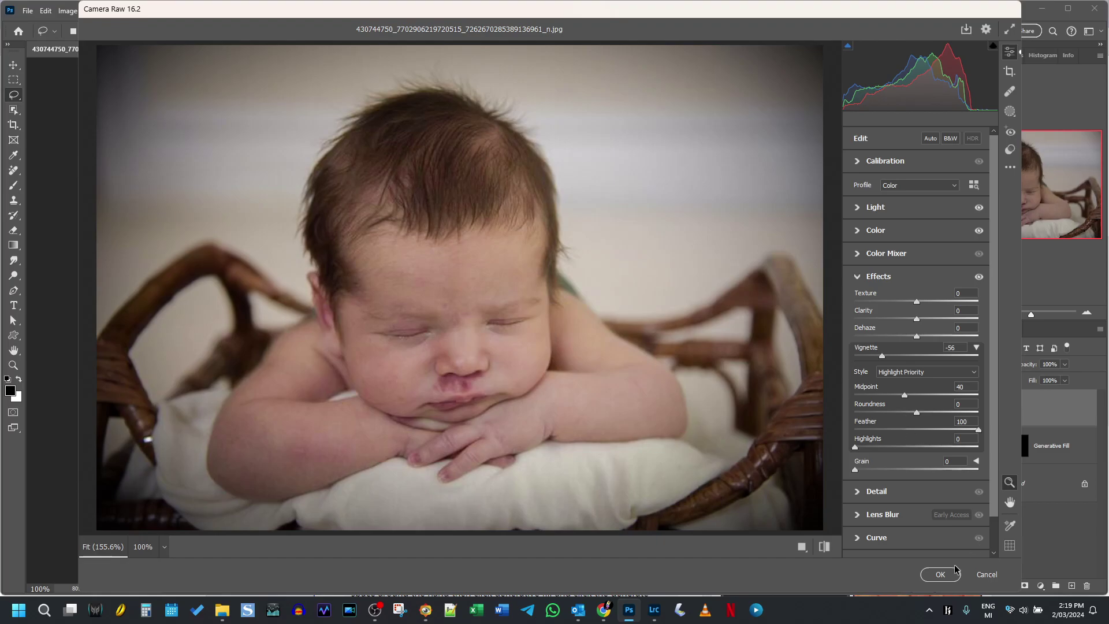
click(942, 577)
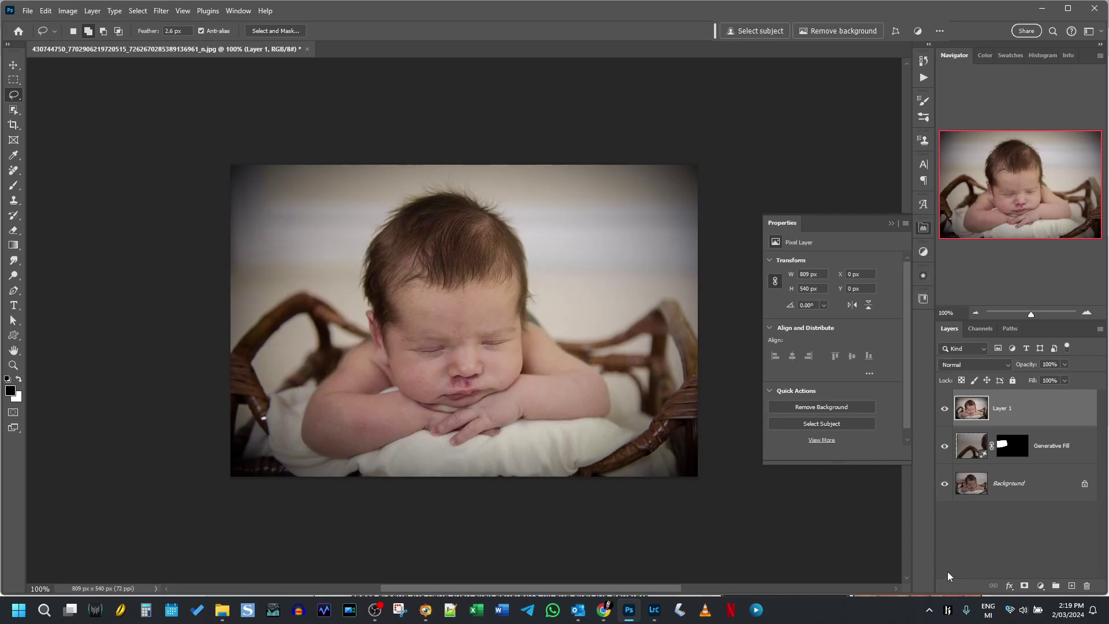
Lasso the red marks between the baby's nose and upper lip and remove them with Generative Fill using no prompt.
key(ctrl+plus)
key(ctrl+plus)
key(ctrl+plus)
key(ctrl+plus)
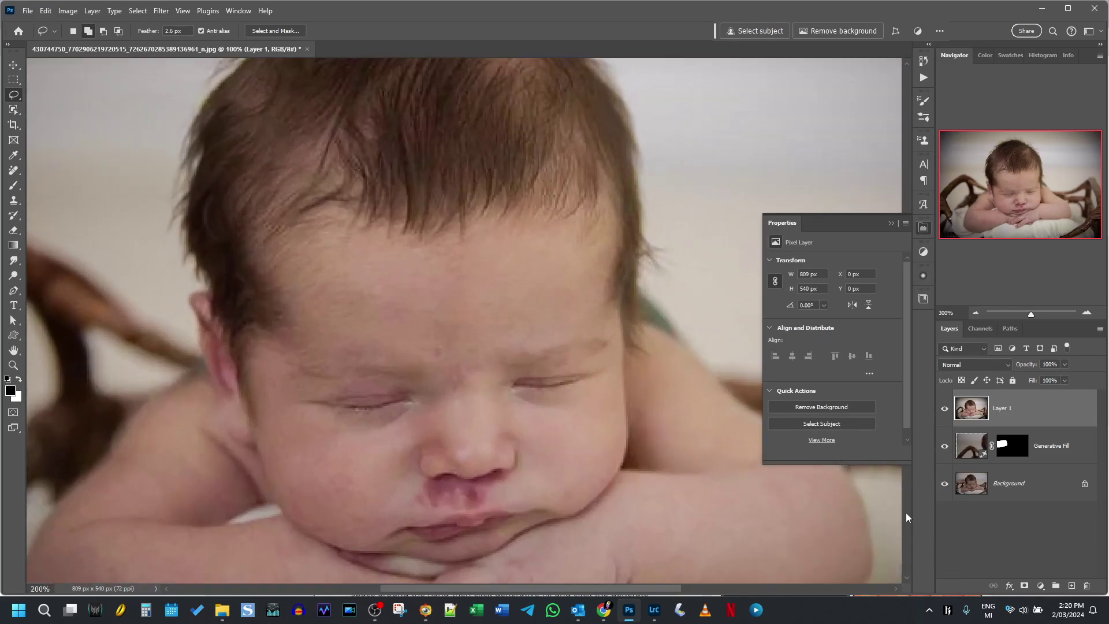
drag(620, 529, 532, 181)
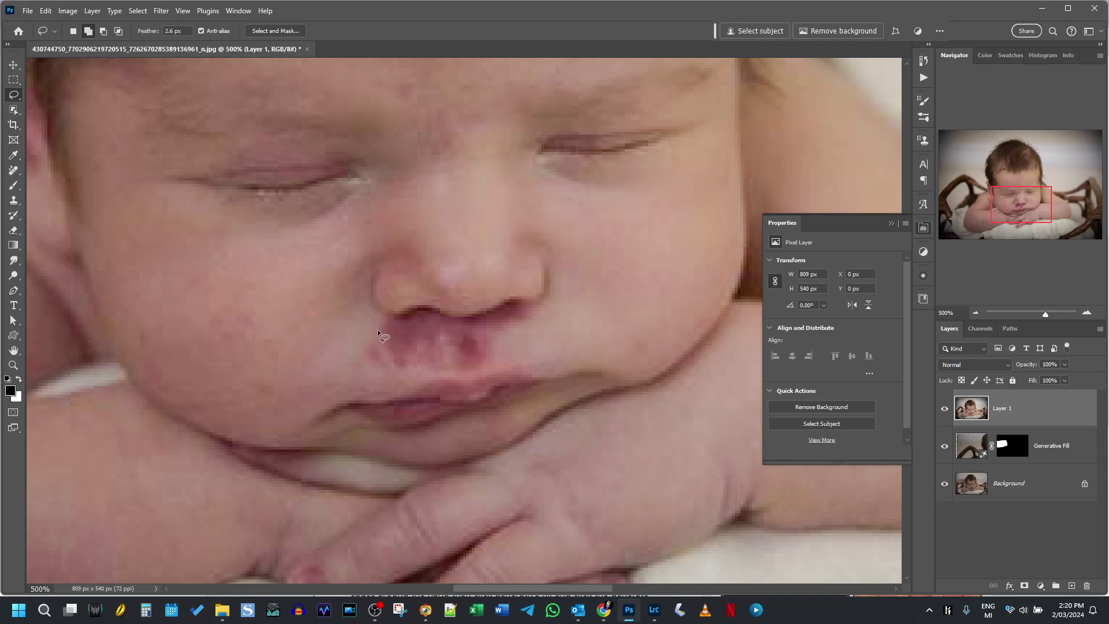
mouse_move(377, 317)
mouse_down()
mouse_move(417, 301)
mouse_move(452, 306)
mouse_up()
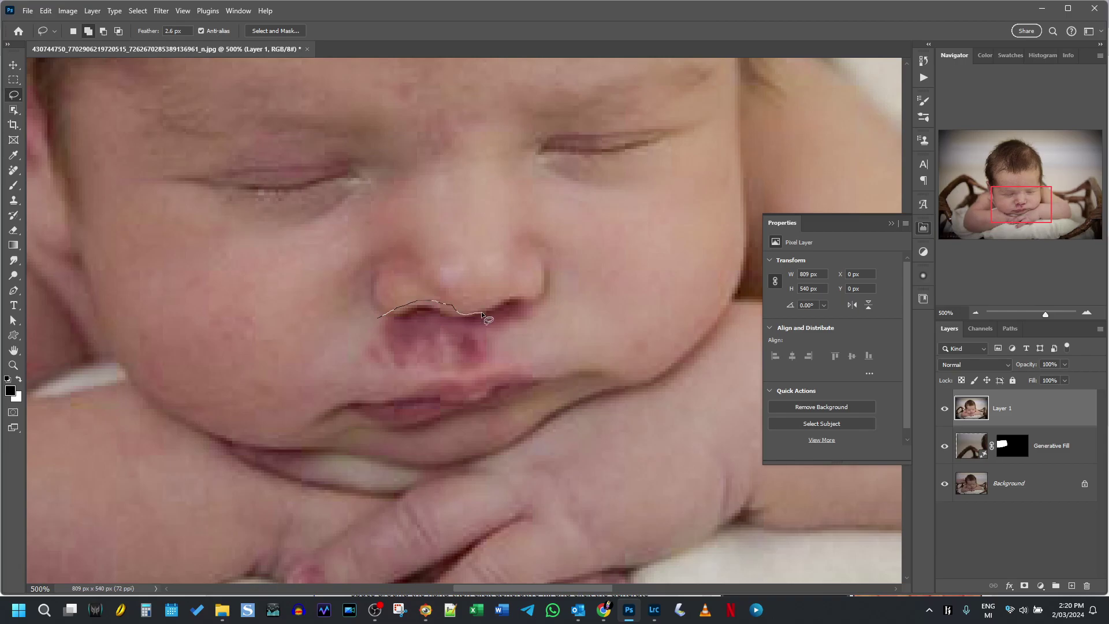
mouse_move(490, 333)
mouse_down()
mouse_move(476, 379)
mouse_move(378, 373)
mouse_up()
drag(365, 324, 373, 321)
right_click(403, 326)
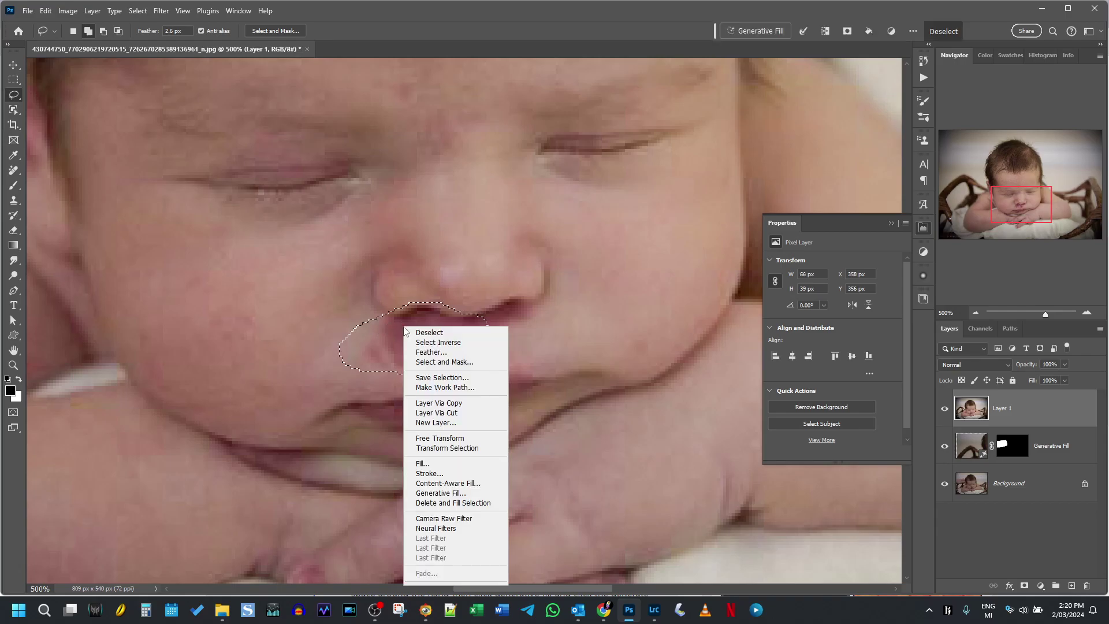
click(441, 493)
click(583, 239)
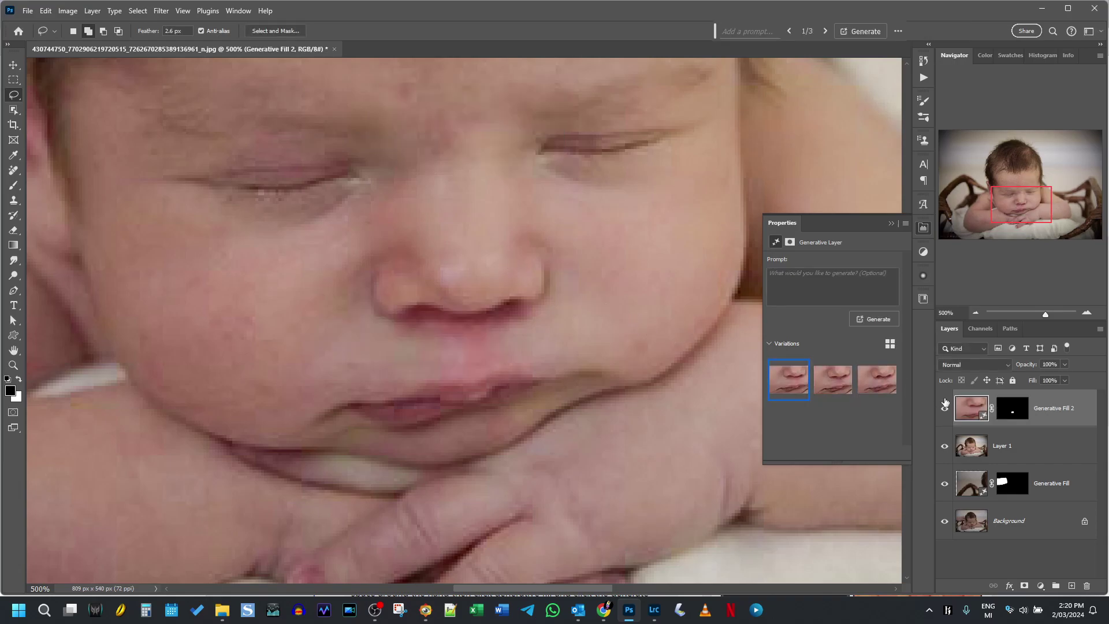
Stamp all visible layers into a new merged layer and give it a Camera Raw vignette of +100.
key(ctrl+shift+alt+e)
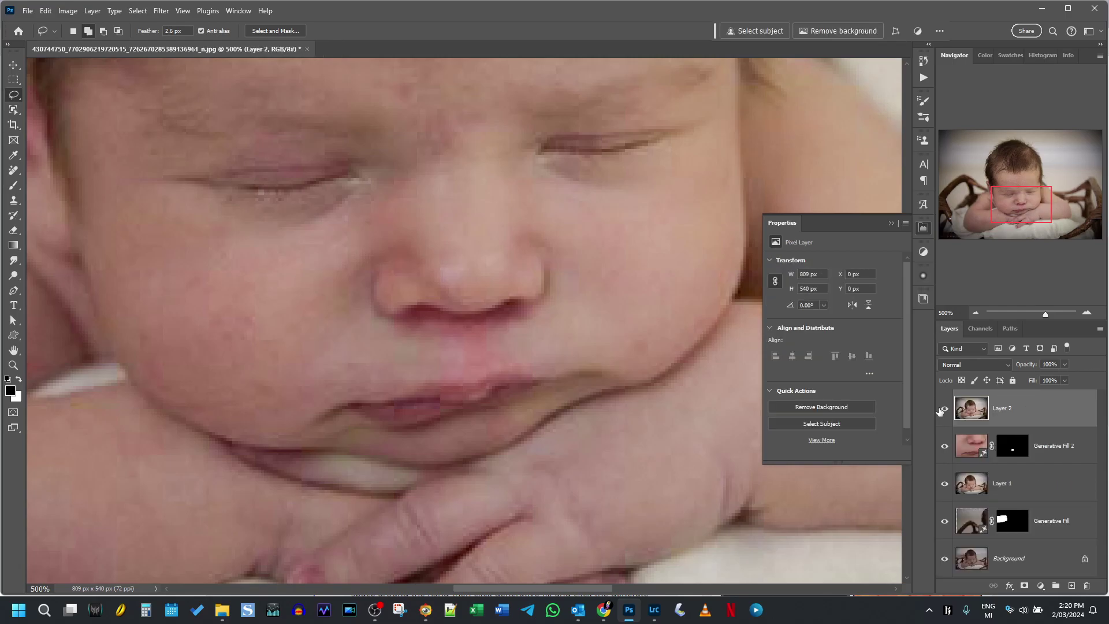
key(ctrl+0)
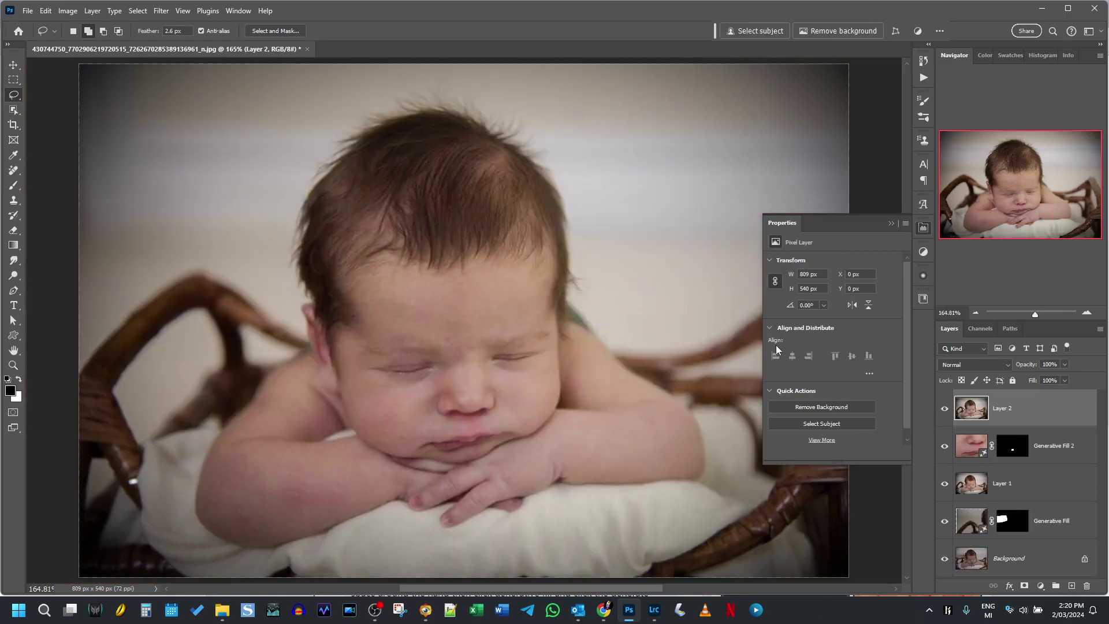
click(161, 12)
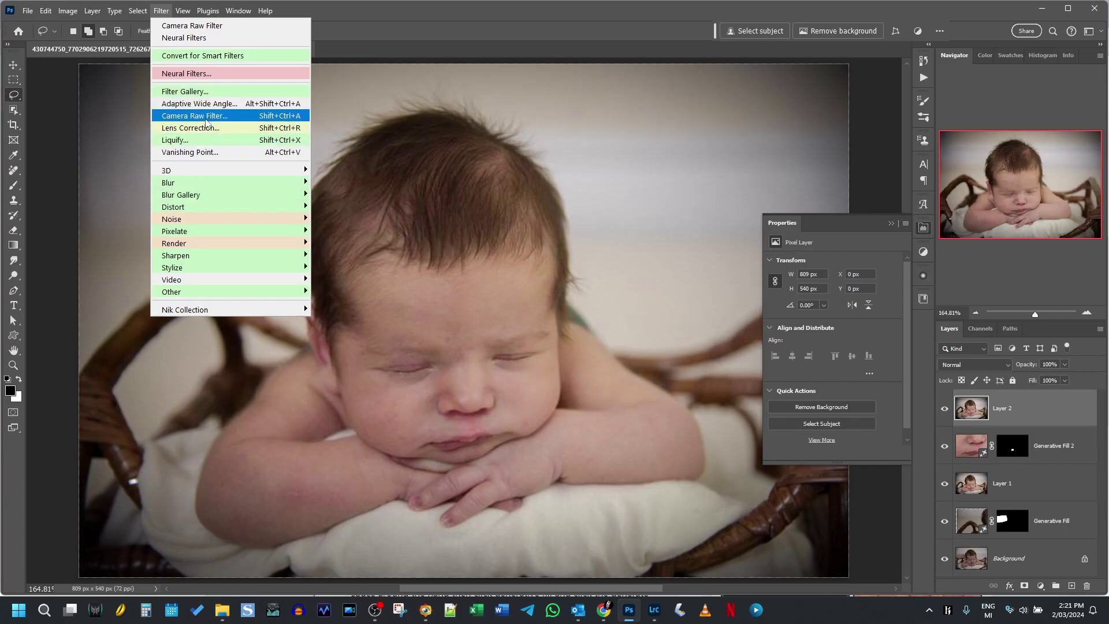
click(196, 117)
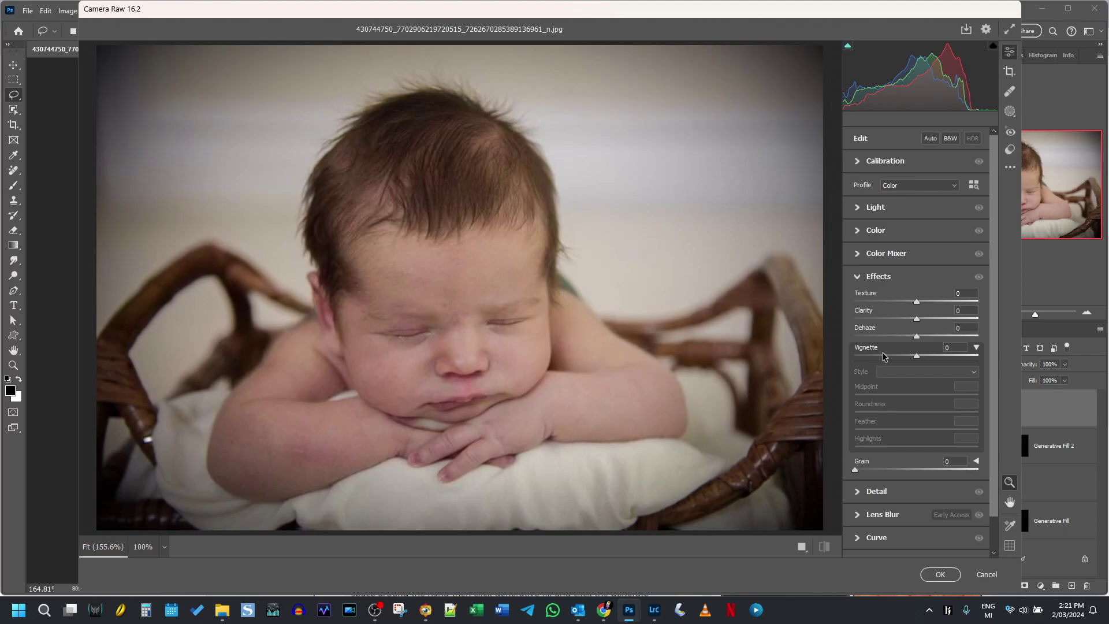
mouse_move(916, 356)
mouse_down()
mouse_move(873, 356)
mouse_move(1009, 358)
mouse_move(871, 359)
mouse_move(918, 359)
mouse_up()
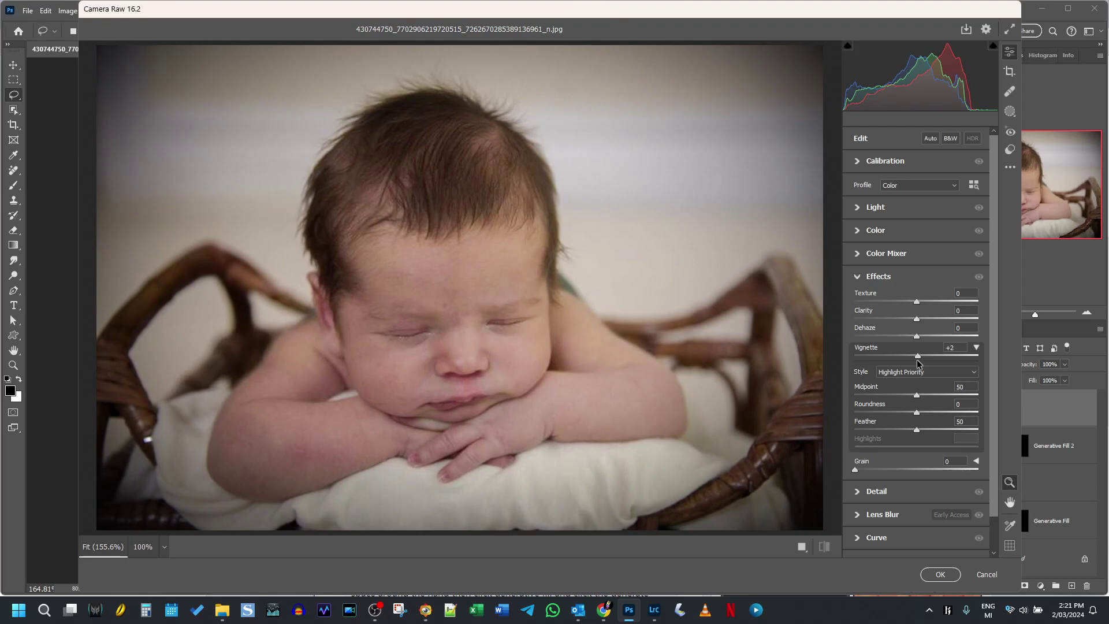
drag(917, 359, 979, 356)
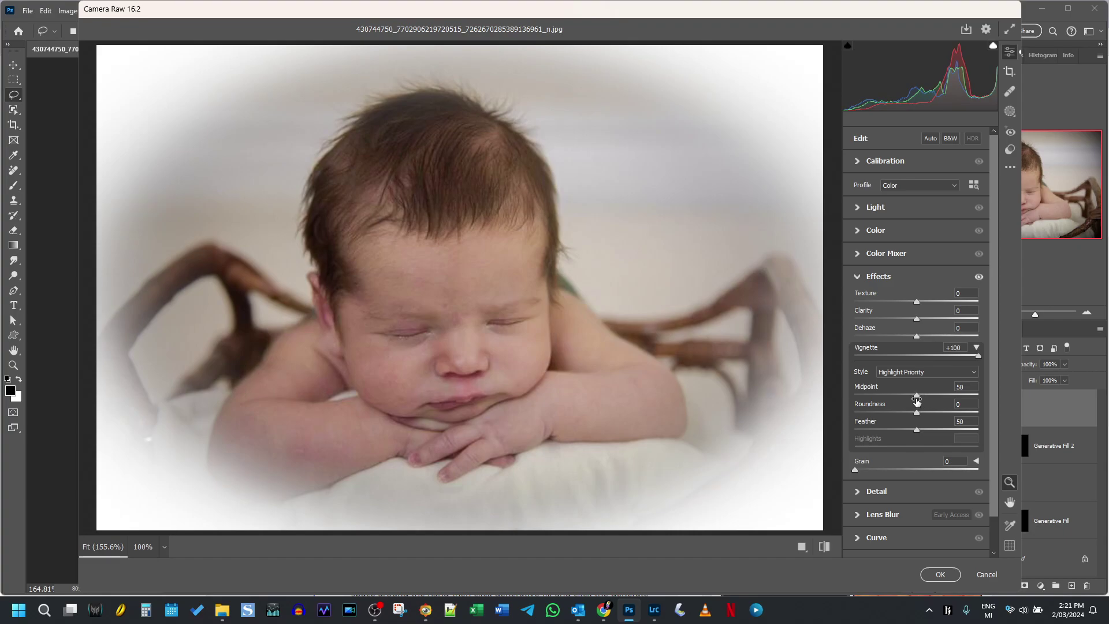
Set the white vignette's midpoint to 43, roundness to -100 and feather to 91, and apply the Camera Raw adjustments.
drag(917, 397, 895, 401)
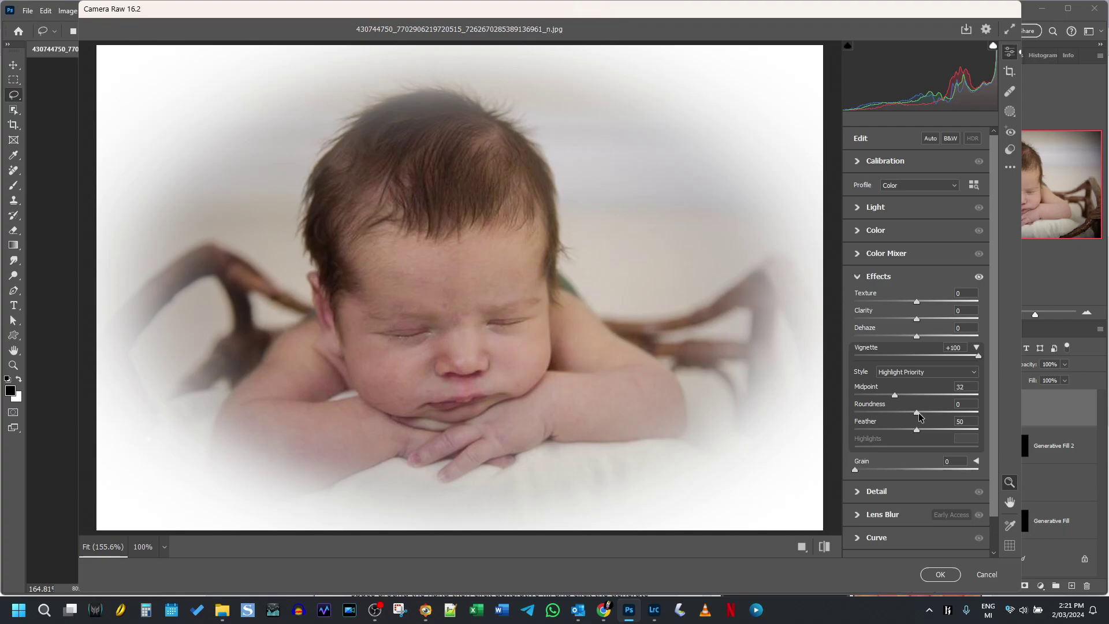
drag(917, 412, 854, 415)
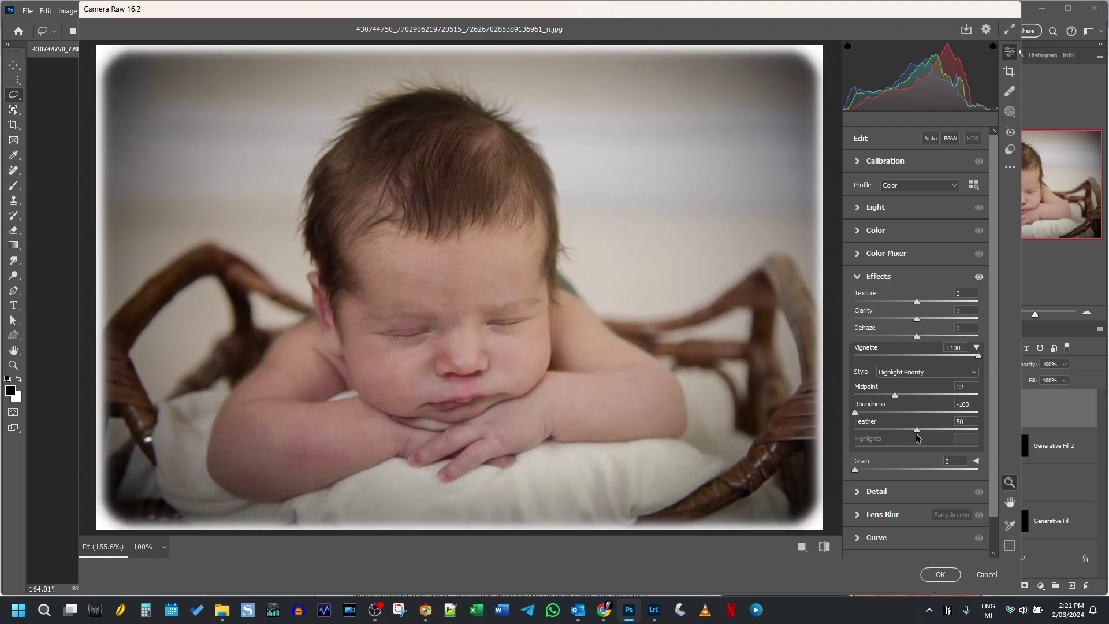
drag(916, 430, 966, 428)
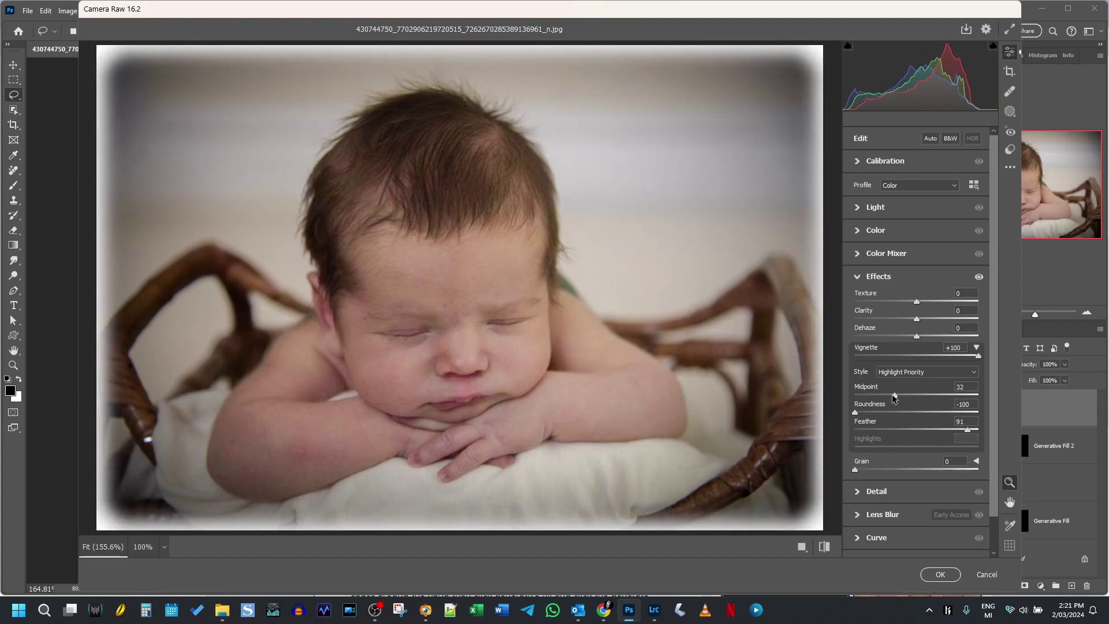
drag(895, 398, 907, 400)
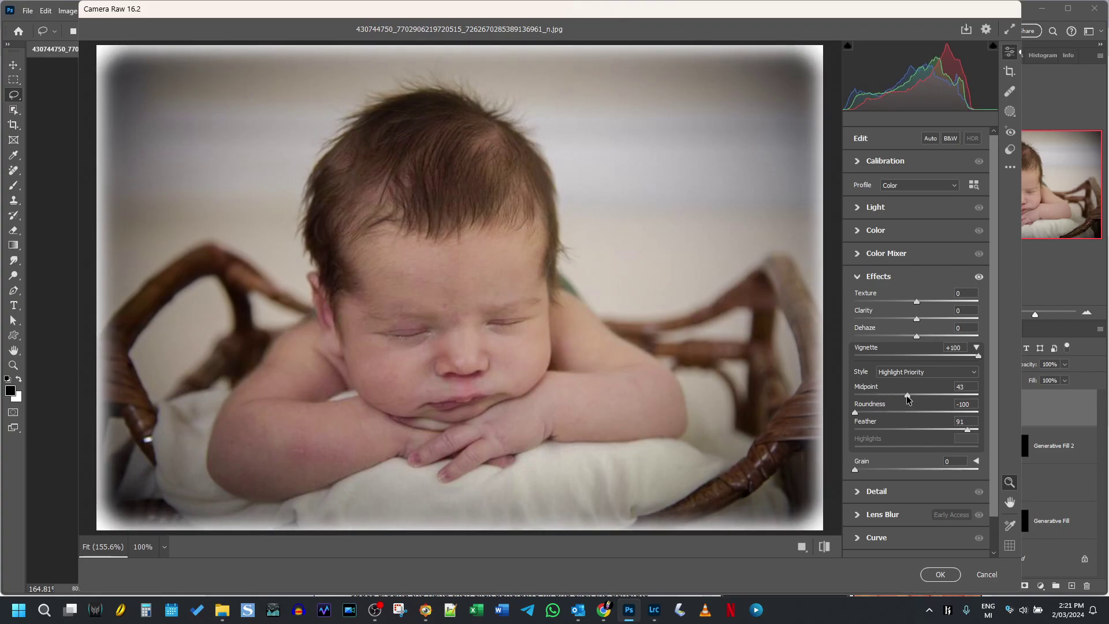
click(941, 575)
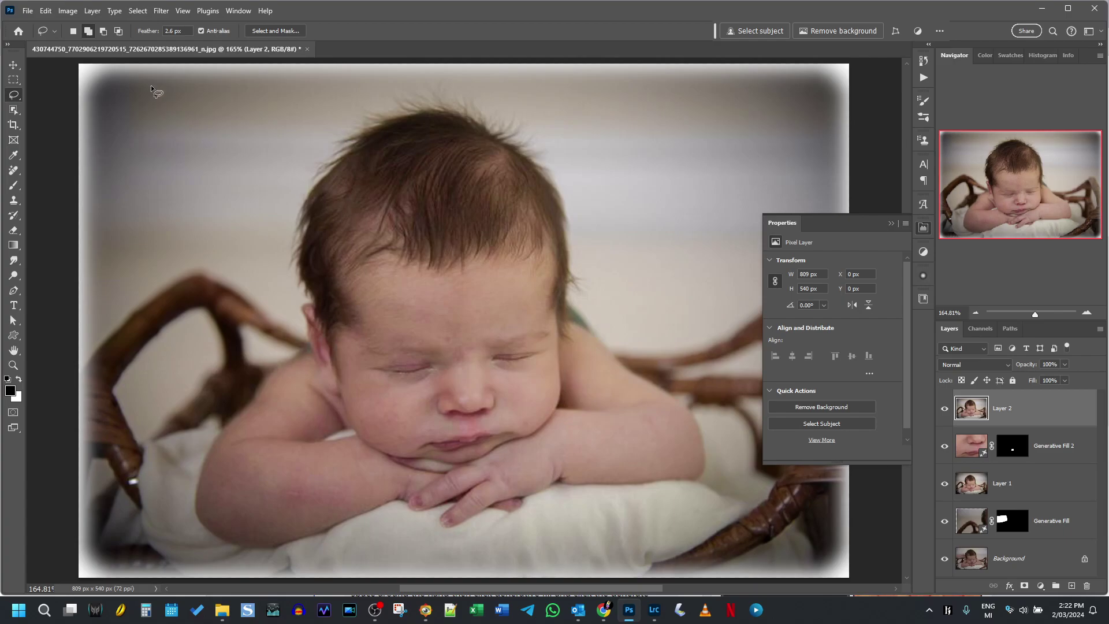
Reopen the Camera Raw Filter on the merged layer and create a mask of the entire person.
click(160, 11)
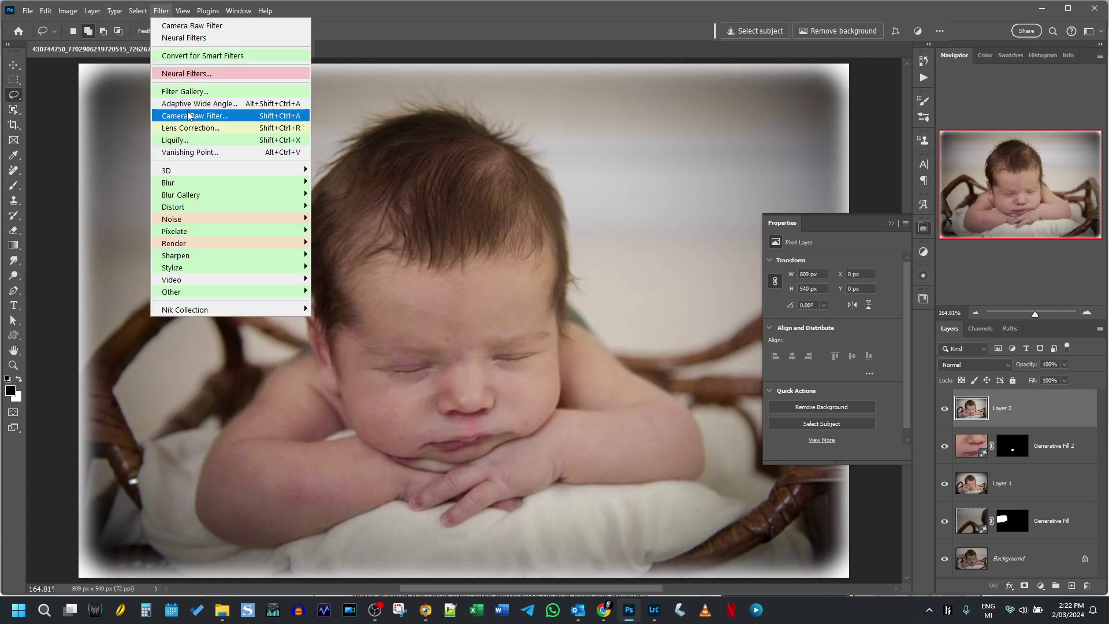
click(189, 118)
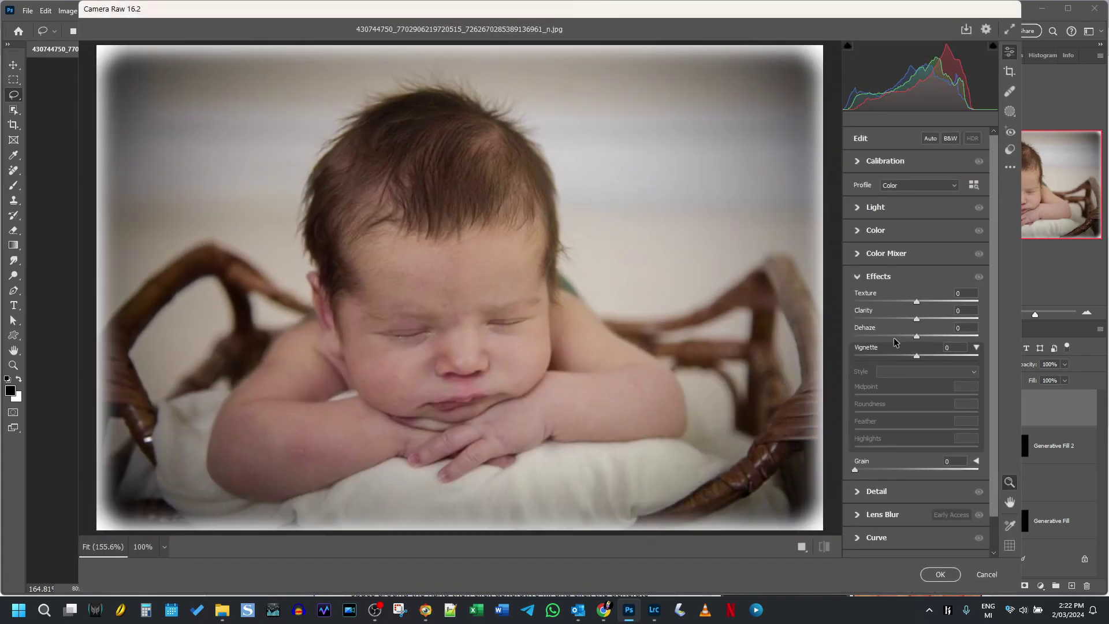
click(1009, 113)
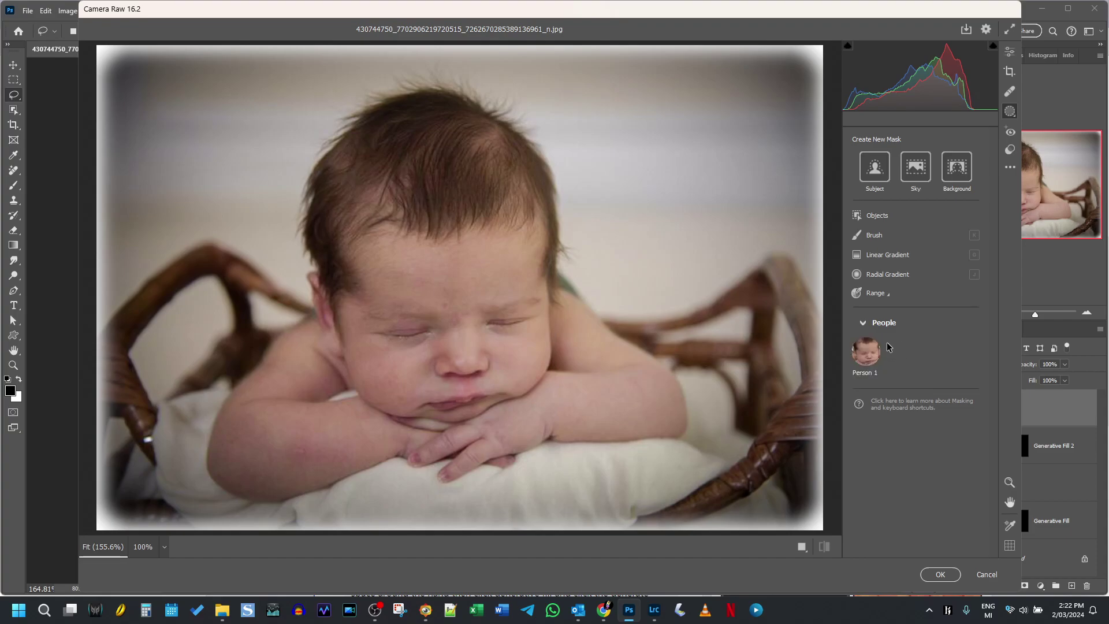
click(874, 356)
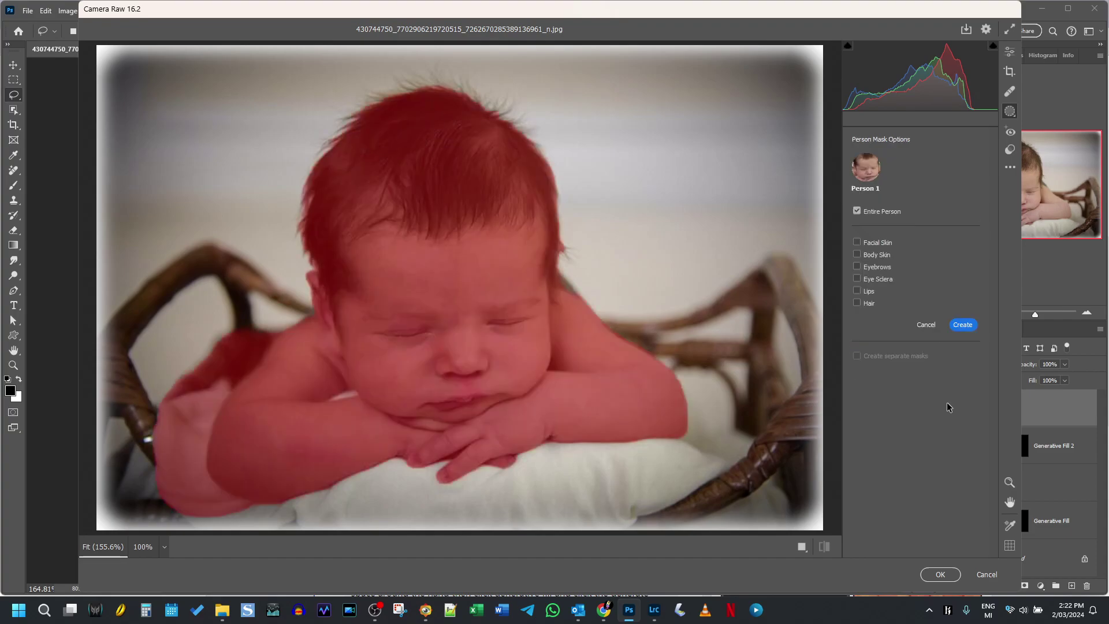
click(963, 325)
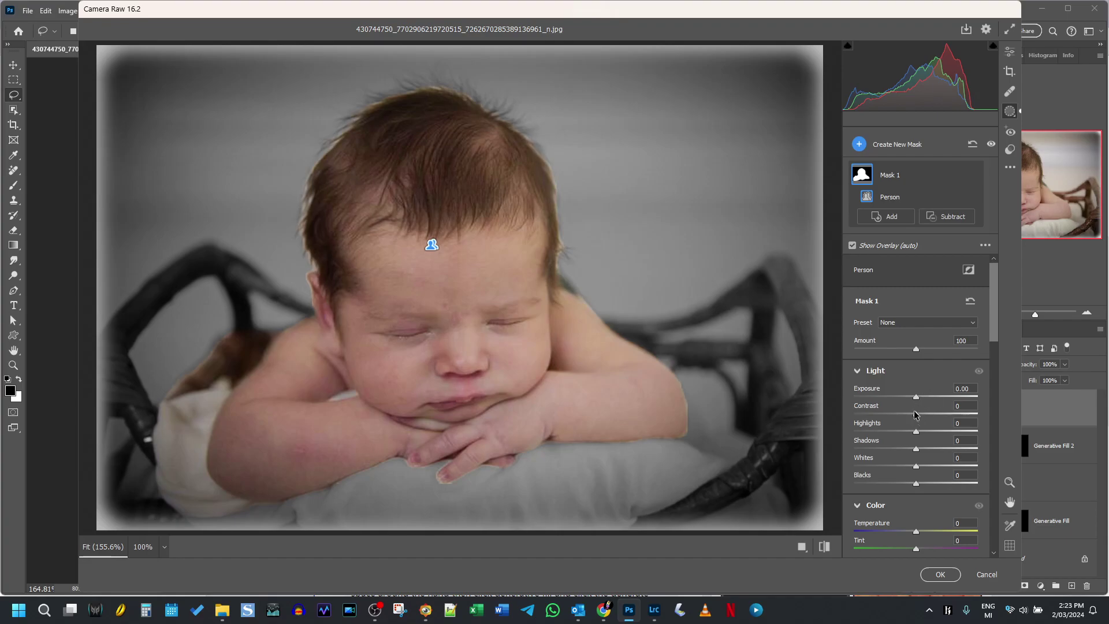
Set the person mask's exposure to +0.40 and highlights to -41.
drag(916, 397, 922, 399)
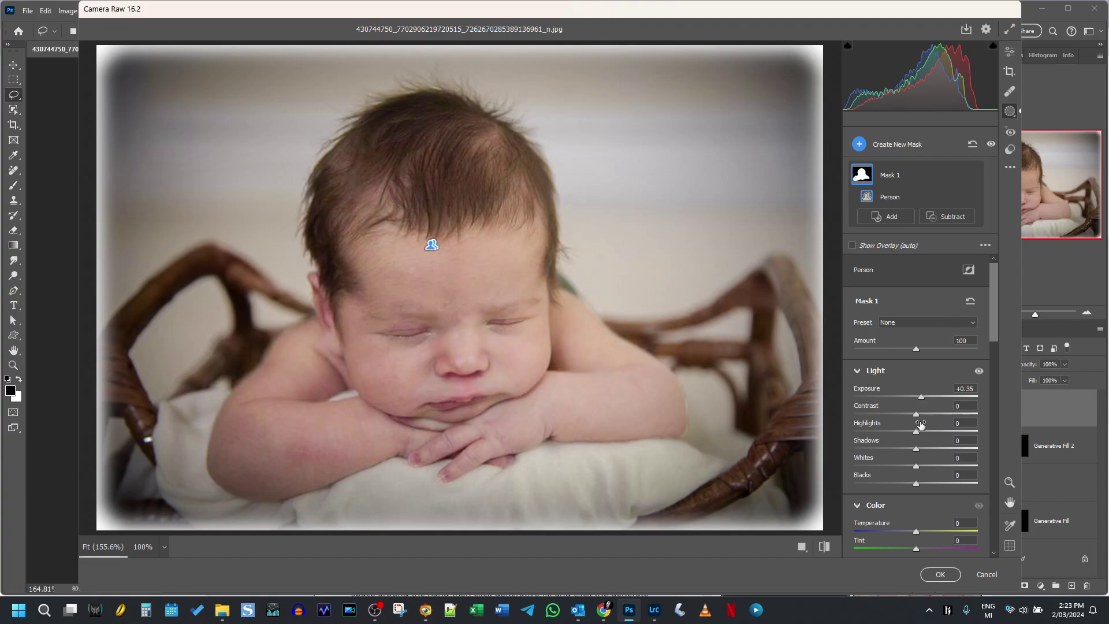
drag(917, 432, 890, 437)
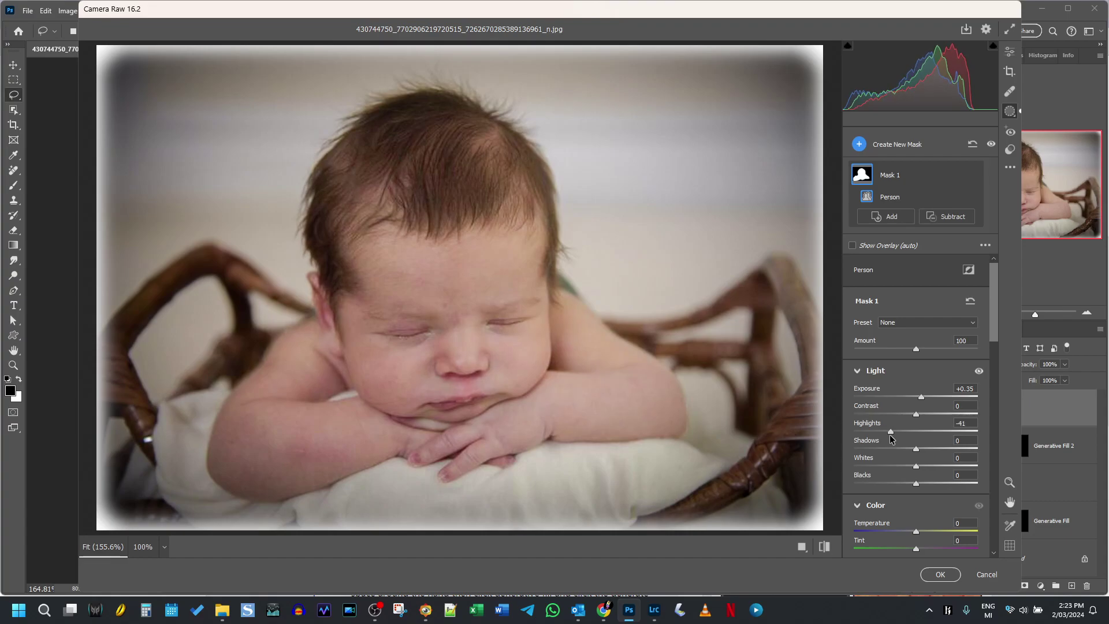
drag(921, 398, 922, 398)
Subtract the baby's arms, hands and the blanket from the mask with a size 26 brush, using the mask overlay, and apply the filter.
click(950, 218)
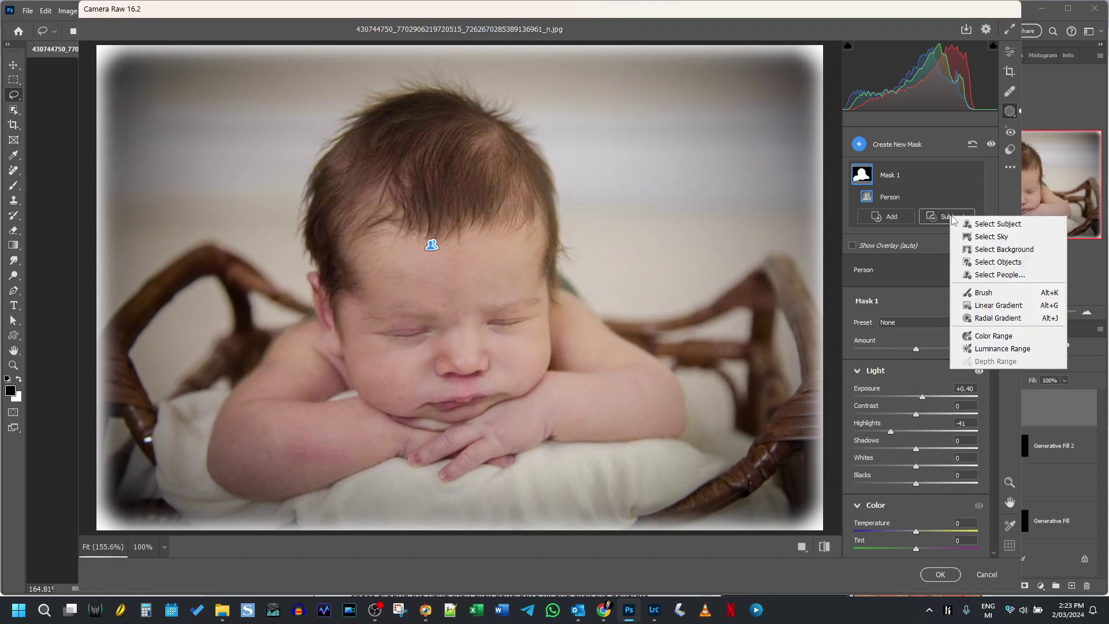
click(988, 294)
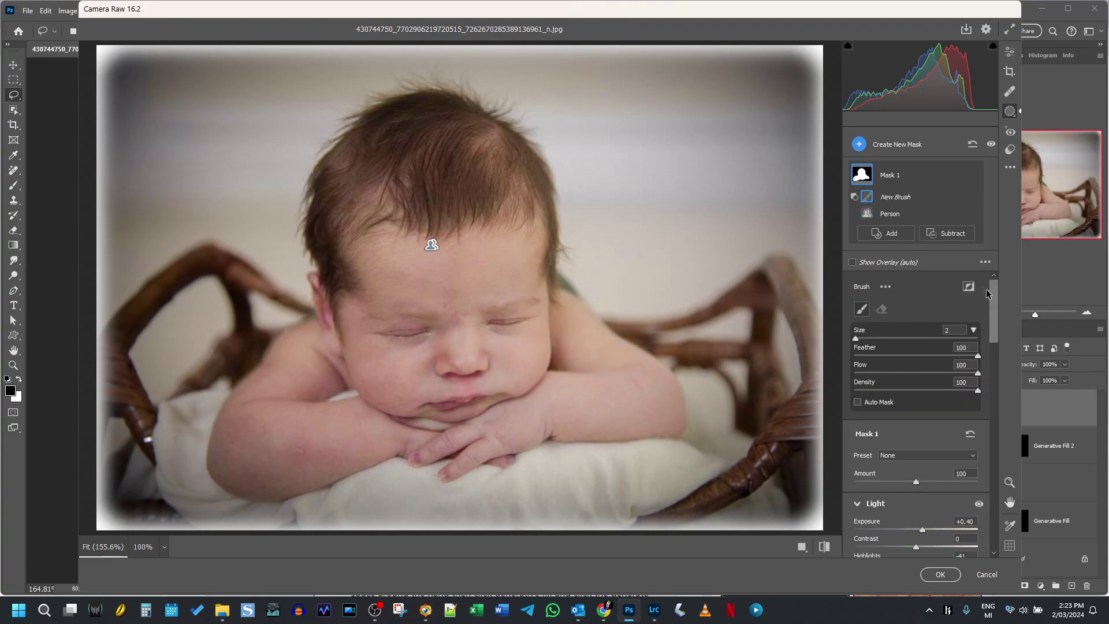
click(851, 262)
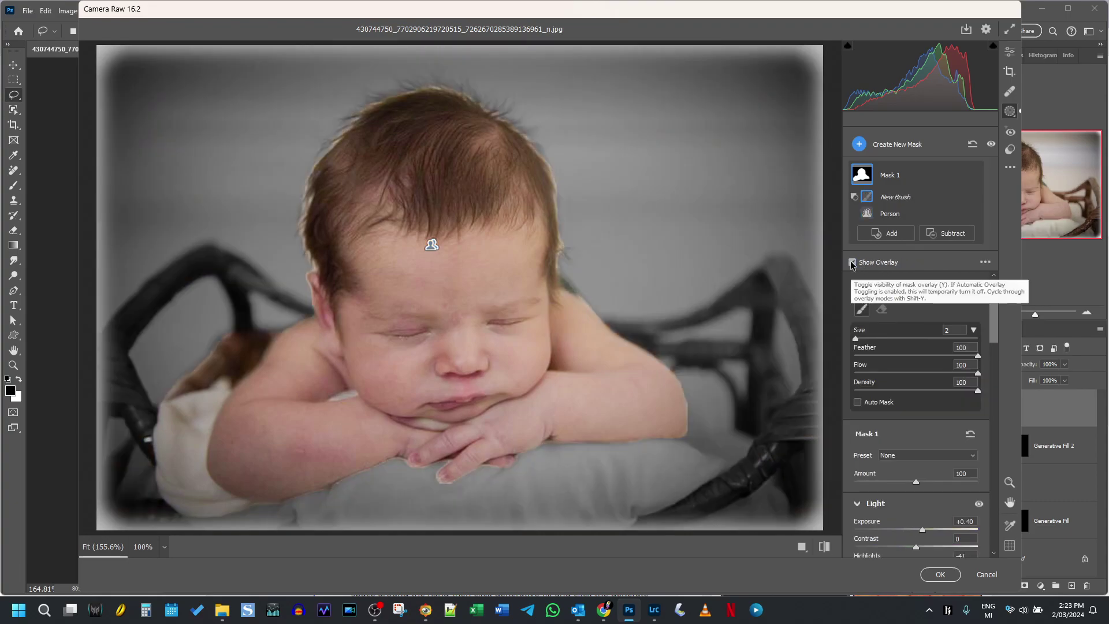
scroll(353, 235, up, 8)
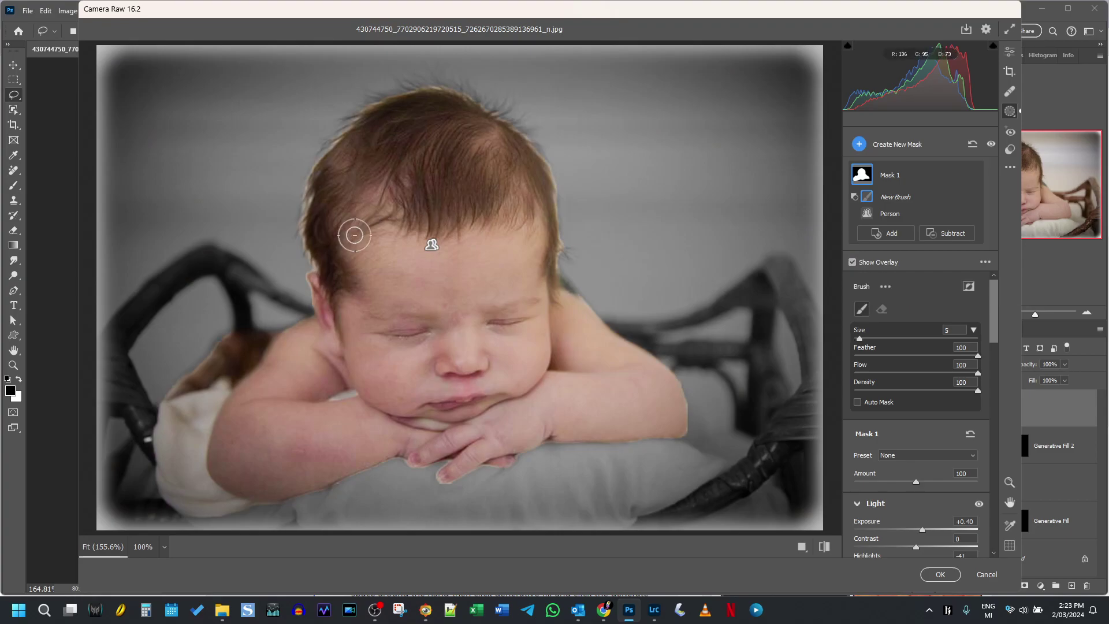
scroll(353, 235, up, 4)
mouse_move(242, 243)
mouse_down()
mouse_move(202, 257)
mouse_move(233, 450)
mouse_move(310, 508)
mouse_move(643, 483)
mouse_move(733, 317)
mouse_move(723, 317)
mouse_move(705, 380)
mouse_move(730, 202)
mouse_move(720, 415)
mouse_move(441, 555)
mouse_move(141, 342)
mouse_move(308, 527)
mouse_move(816, 336)
mouse_move(745, 346)
mouse_up()
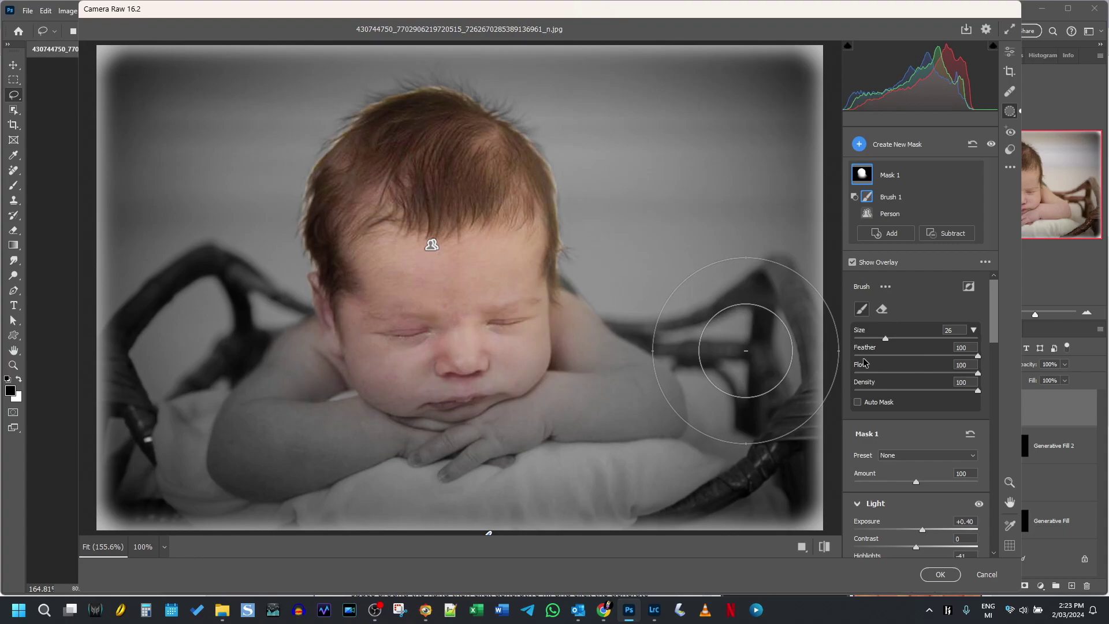
click(854, 262)
click(941, 576)
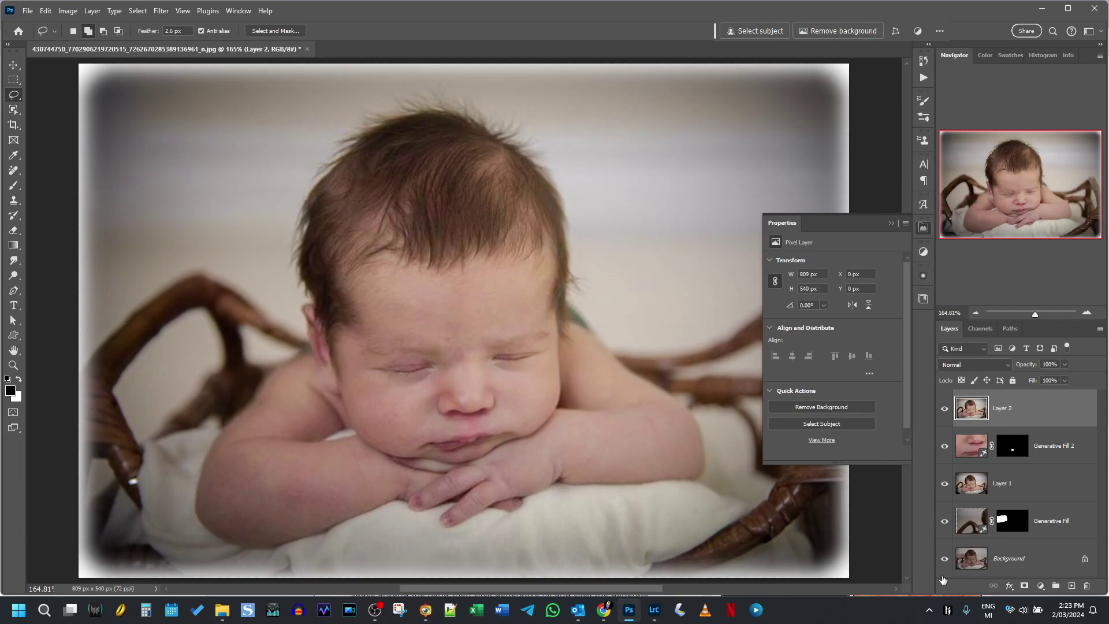
Compare the photo with and without the top merged layer by toggling its visibility.
click(944, 411)
click(944, 410)
mouse_move(605, 609)
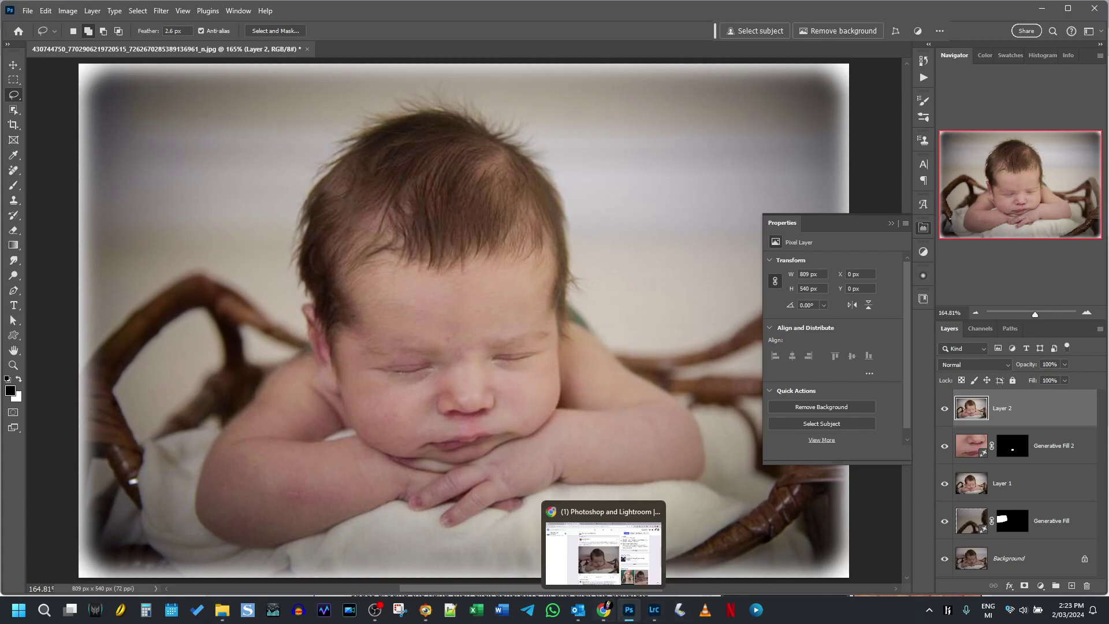